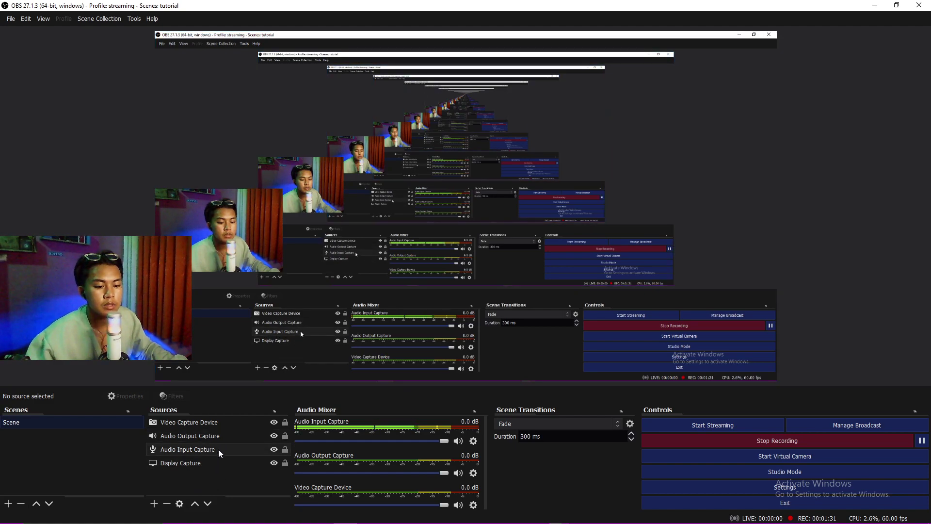
pyautogui.click(192, 200)
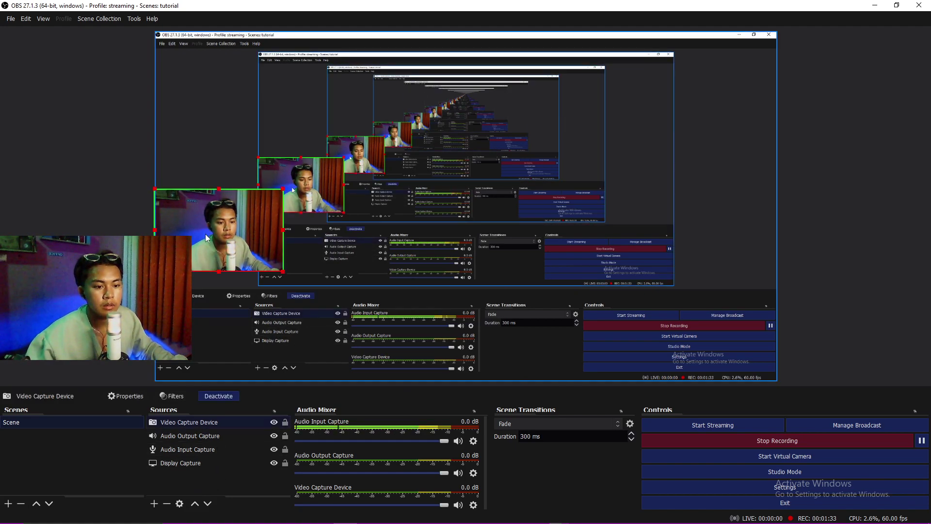
pyautogui.click(364, 249)
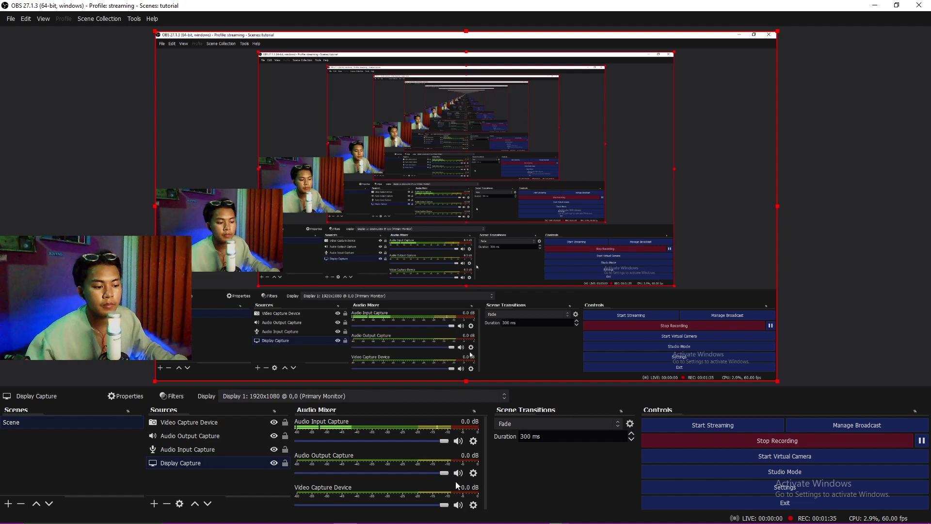
pyautogui.click(233, 479)
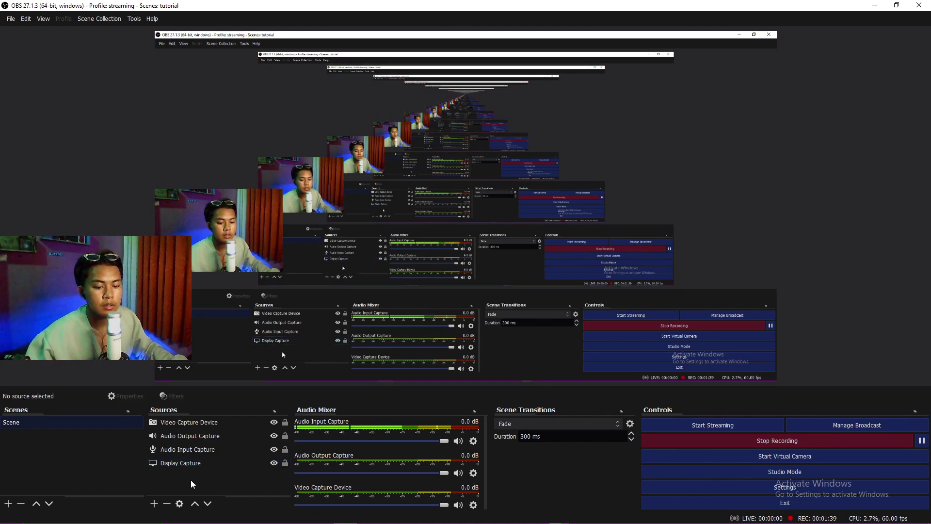
# Step: Remove the Video Capture Device source from the scene and confirm the removal
pyautogui.click(198, 423)
pyautogui.rightClick(197, 423)
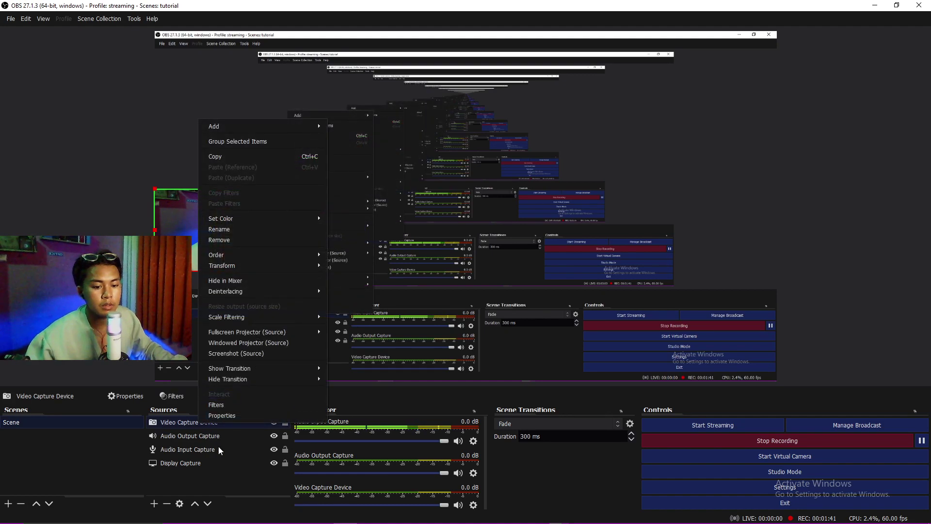
pyautogui.click(223, 243)
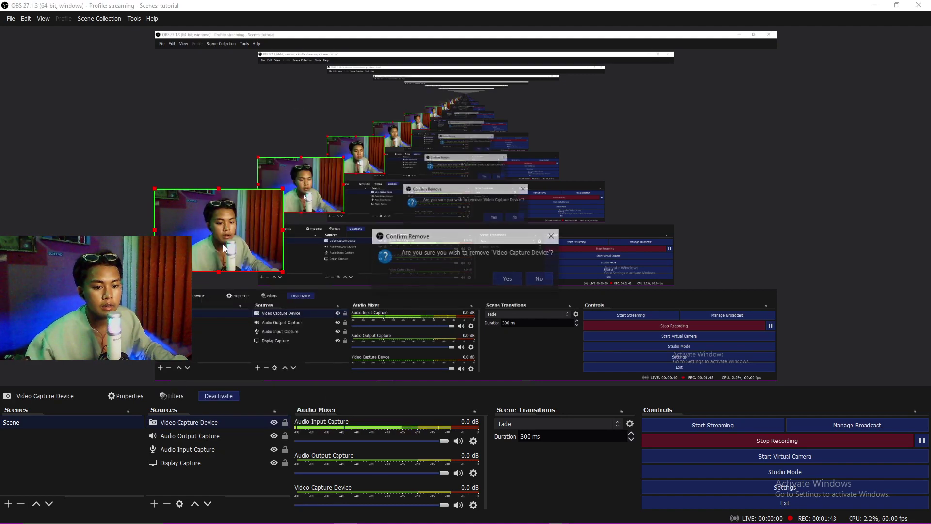
pyautogui.click(508, 279)
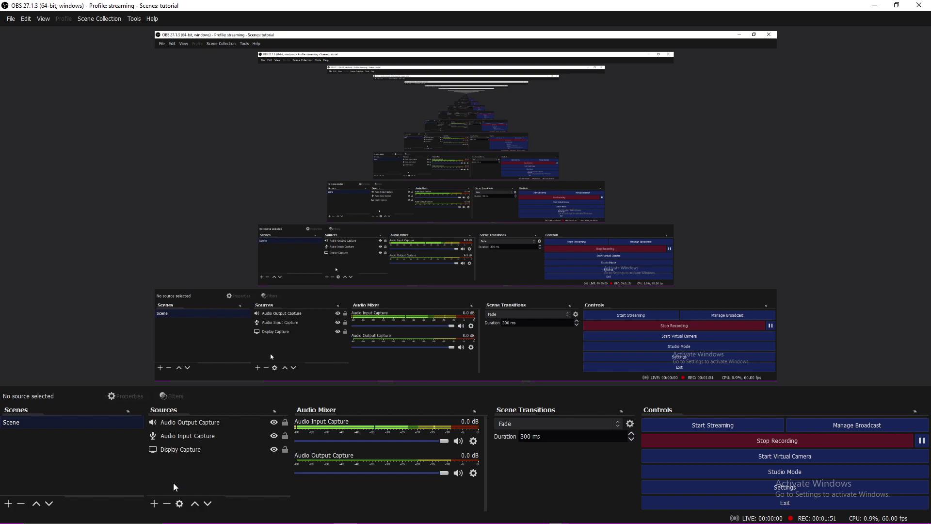
# Step: Create a new Video Capture Device source with the name Video Capture Device, visible in the scene
pyautogui.click(154, 504)
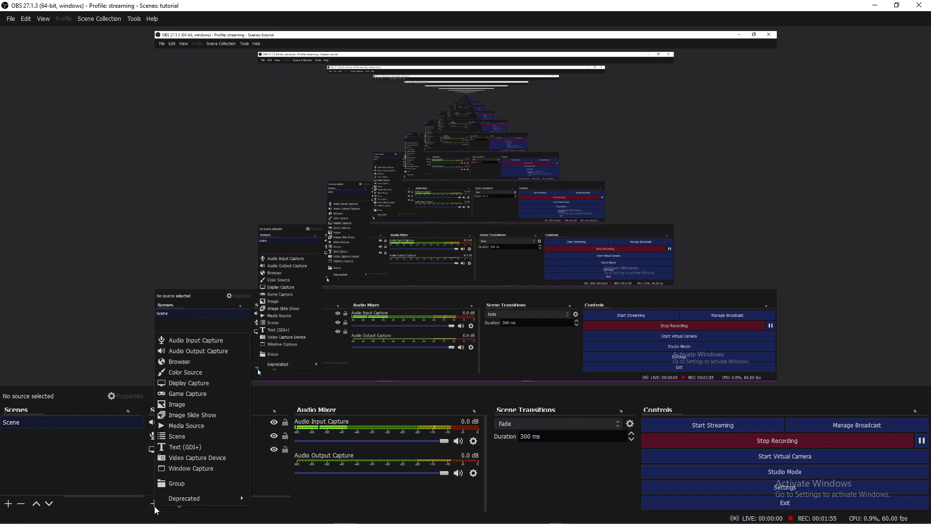
pyautogui.click(203, 460)
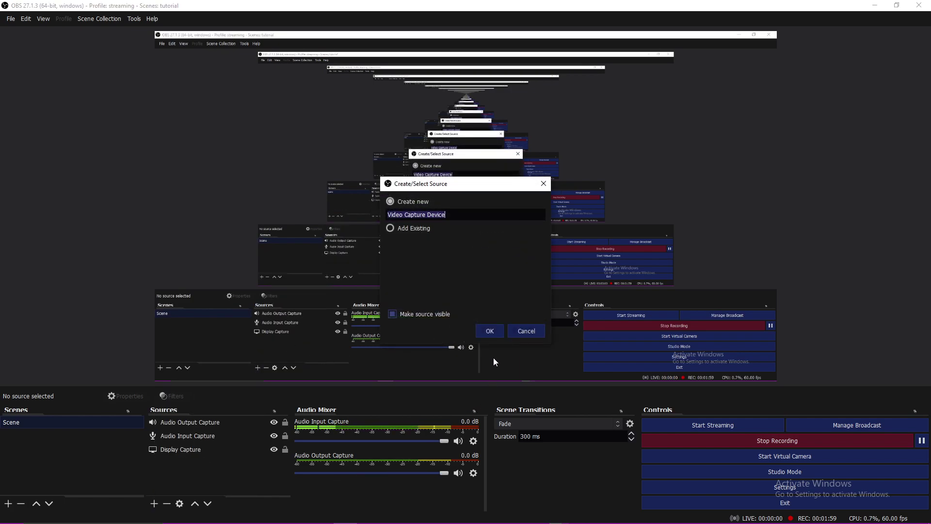
pyautogui.click(489, 332)
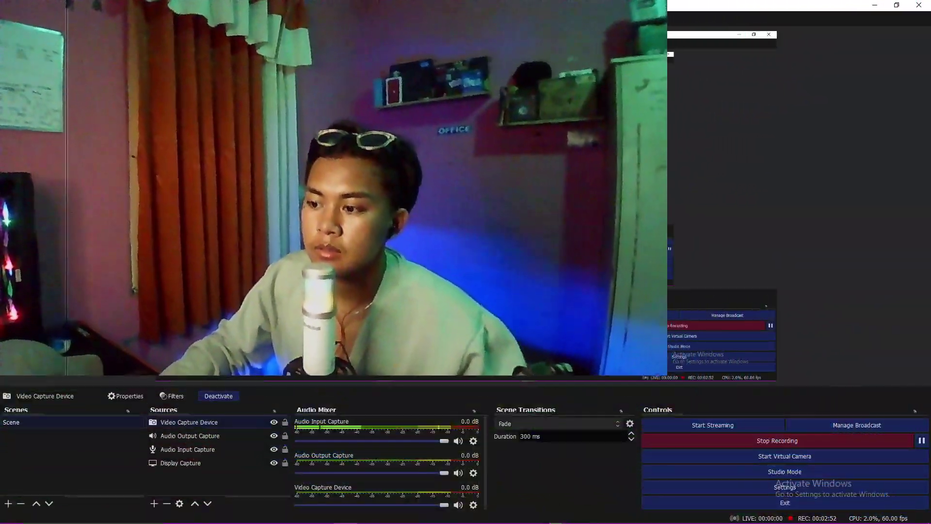
# Step: Shrink the webcam picture and shift it over the middle of the canvas
pyautogui.moveTo(601, 283); pyautogui.dragTo(472, 193)
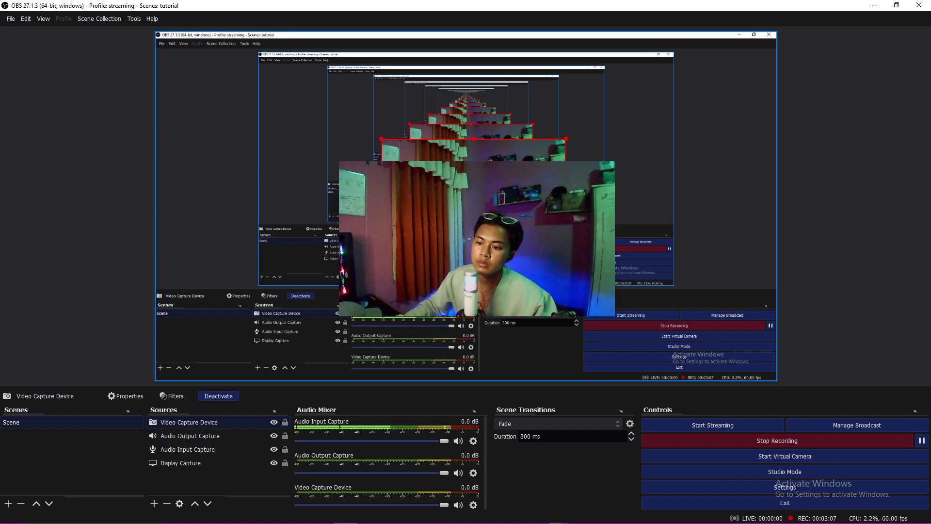
pyautogui.moveTo(606, 227); pyautogui.dragTo(615, 248)
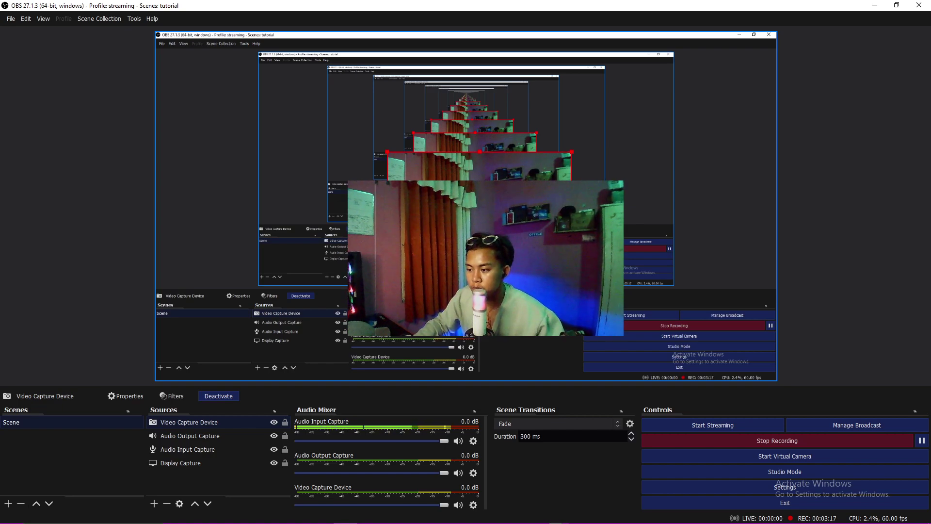
pyautogui.moveTo(624, 336); pyautogui.dragTo(519, 277)
# Step: Mirror the webcam picture horizontally and move it toward the lower-left part of the canvas
pyautogui.moveTo(434, 229); pyautogui.dragTo(181, 296)
pyautogui.moveTo(215, 255); pyautogui.dragTo(340, 207)
pyautogui.moveTo(194, 267); pyautogui.dragTo(325, 286)
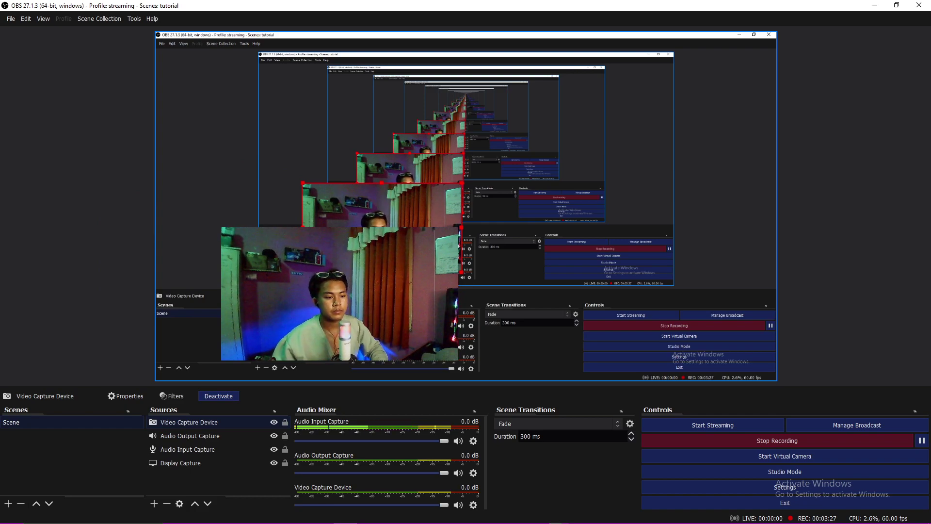
pyautogui.moveTo(326, 285); pyautogui.dragTo(301, 282)
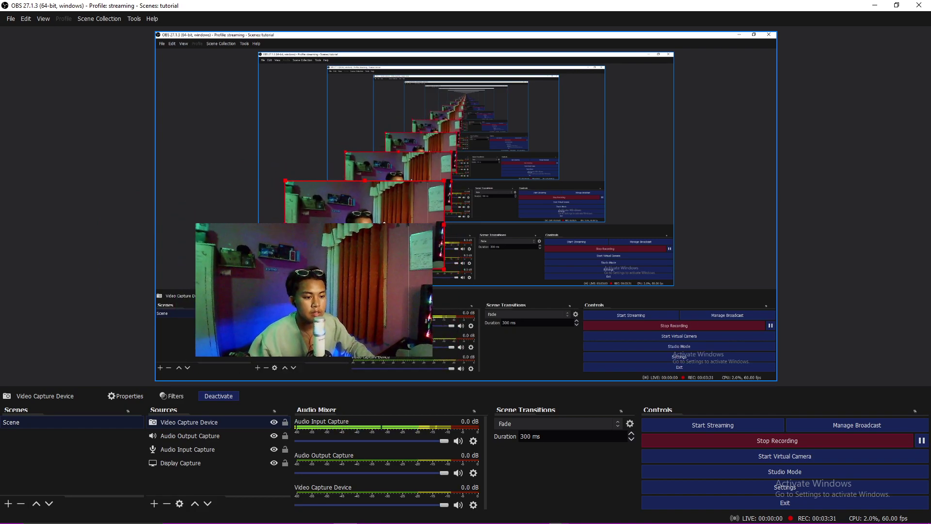
# Step: Crop the webcam picture's right, left and top edges and move it to the canvas's lower-left corner
pyautogui.press('alt')
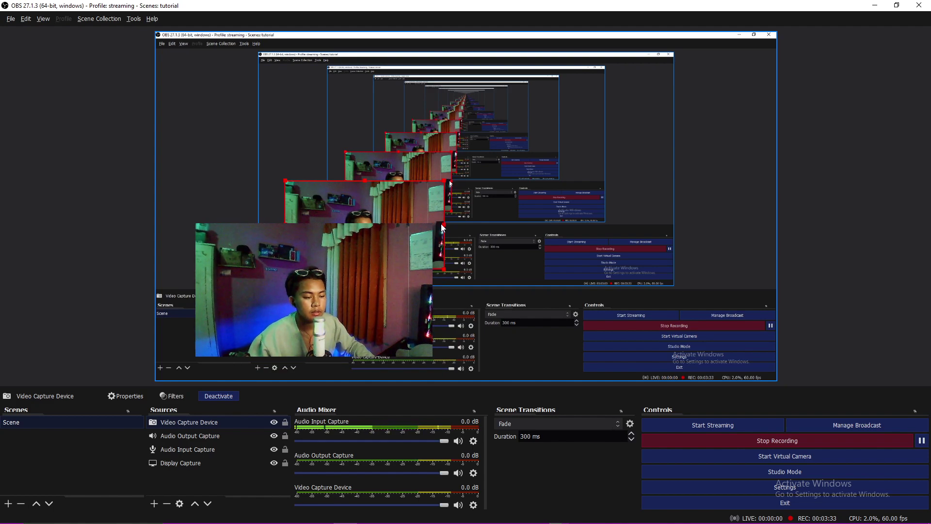
pyautogui.moveTo(443, 224); pyautogui.dragTo(420, 230)
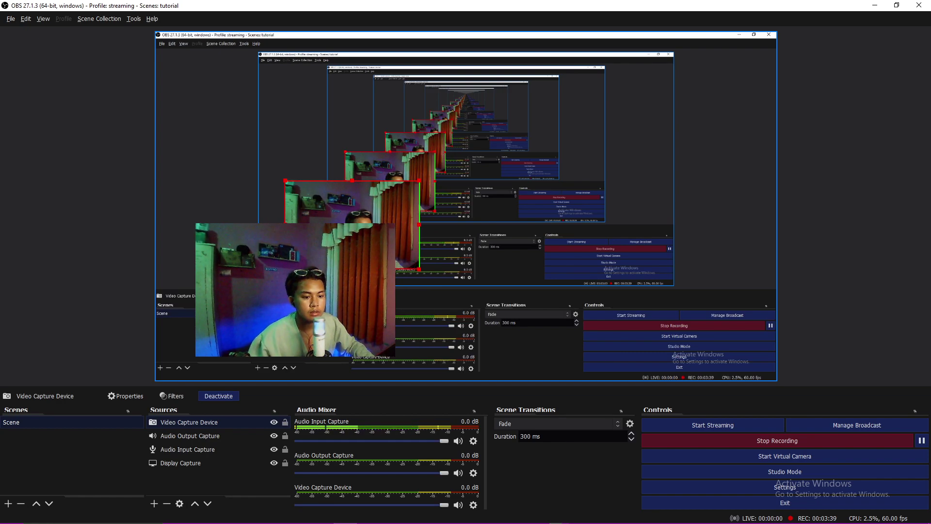
pyautogui.moveTo(195, 290); pyautogui.dragTo(237, 290)
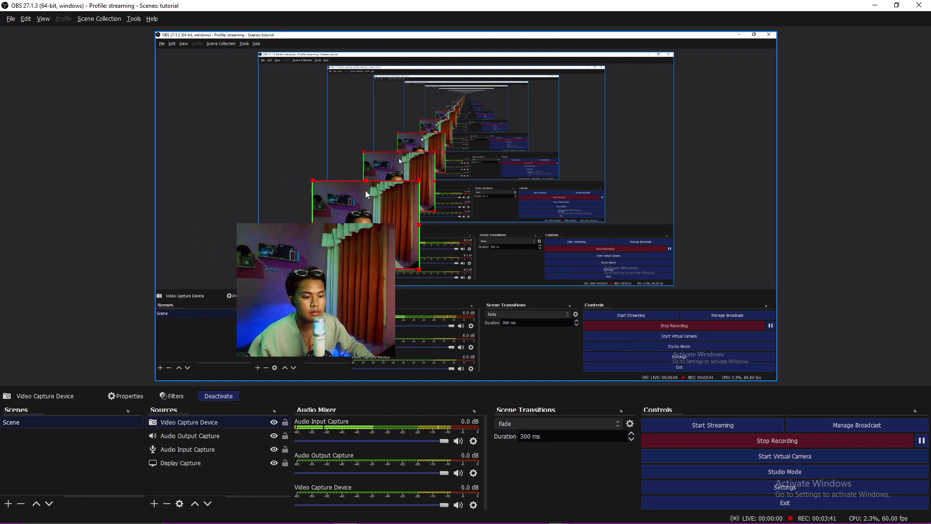
pyautogui.moveTo(319, 225); pyautogui.dragTo(318, 258)
pyautogui.moveTo(327, 301); pyautogui.dragTo(92, 301)
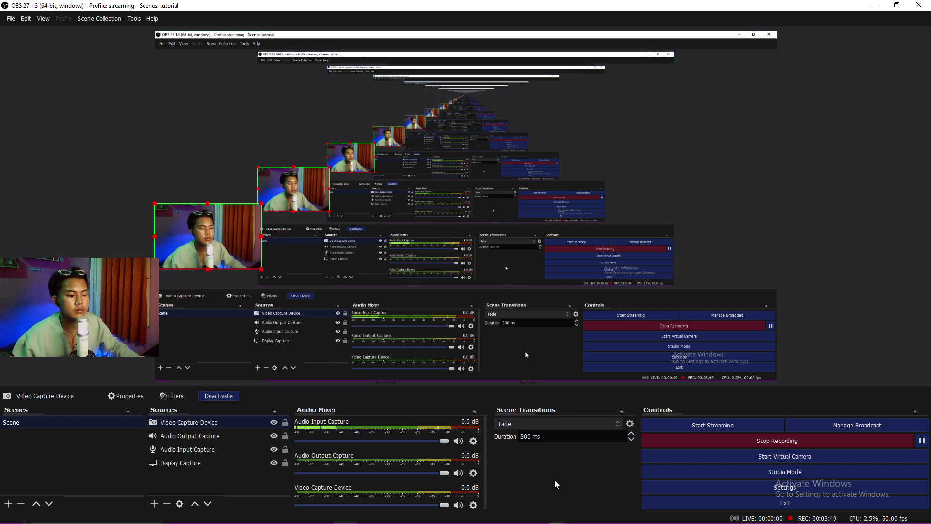
pyautogui.click(347, 263)
pyautogui.click(38, 311)
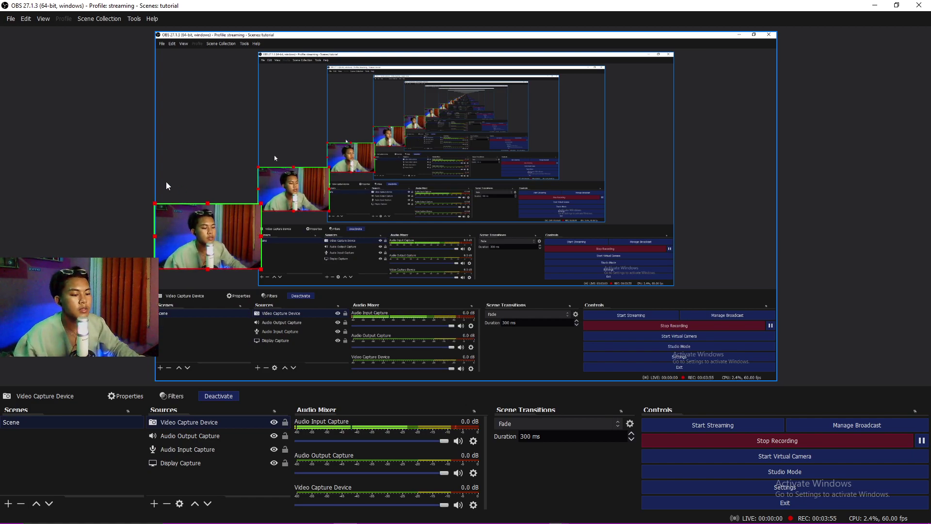
pyautogui.click(209, 484)
pyautogui.click(227, 240)
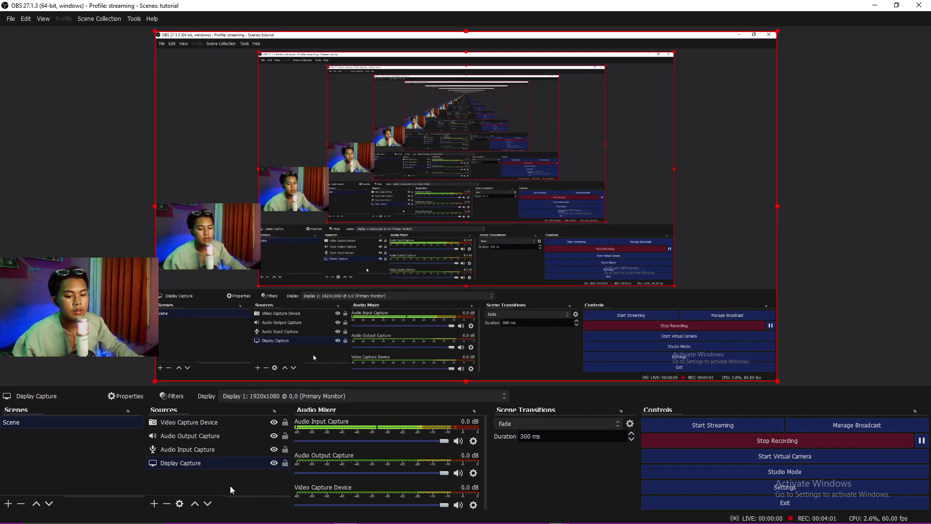
pyautogui.click(203, 482)
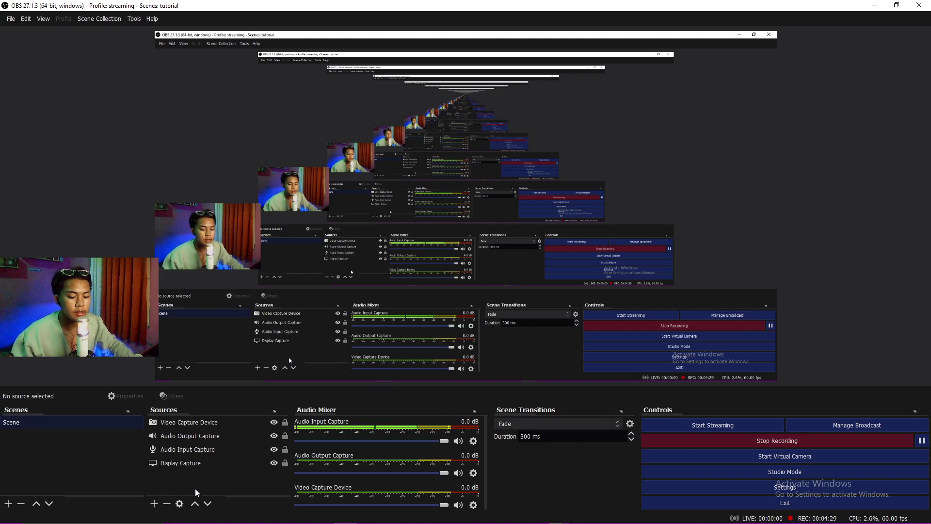
pyautogui.click(155, 504)
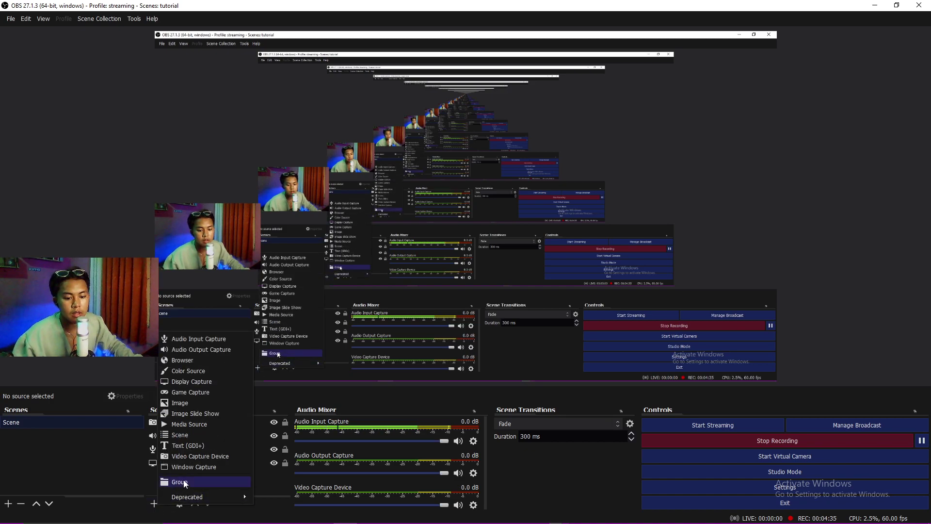
pyautogui.click(192, 339)
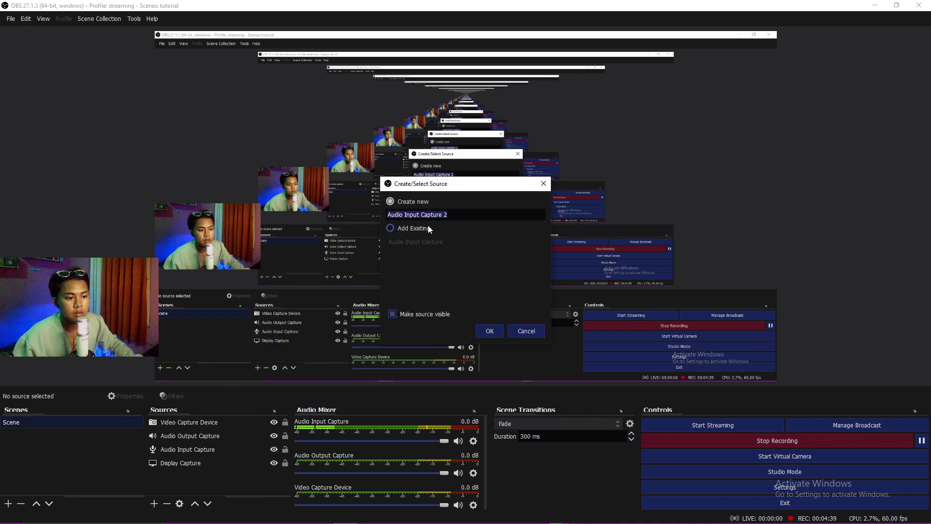
pyautogui.click(548, 184)
# Step: Open the properties of the Audio Input Capture source and choose Default as its device
pyautogui.doubleClick(205, 450)
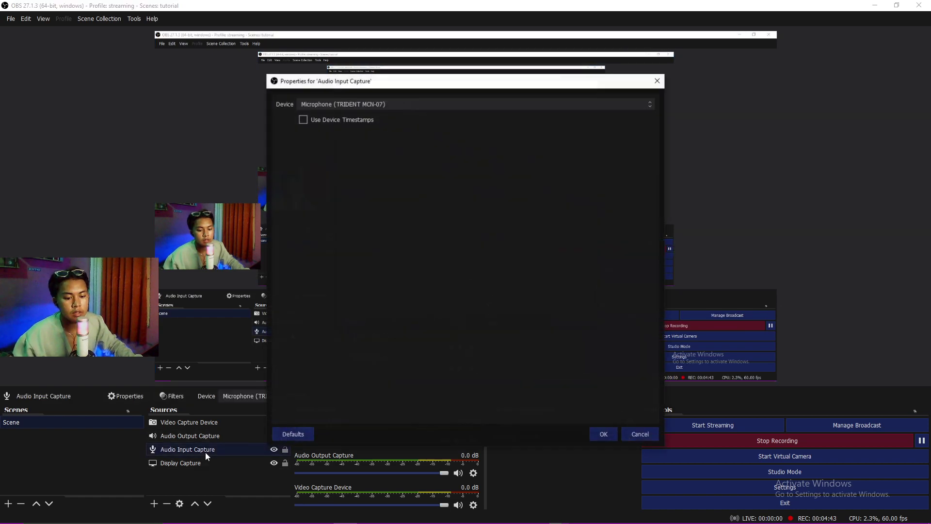
pyautogui.moveTo(493, 84); pyautogui.dragTo(557, 102)
pyautogui.click(570, 127)
pyautogui.click(571, 129)
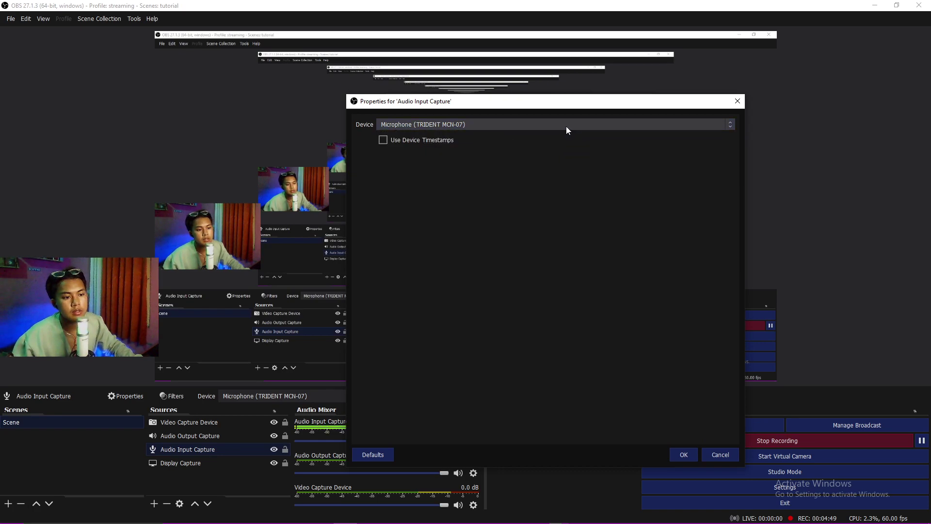
pyautogui.click(566, 127)
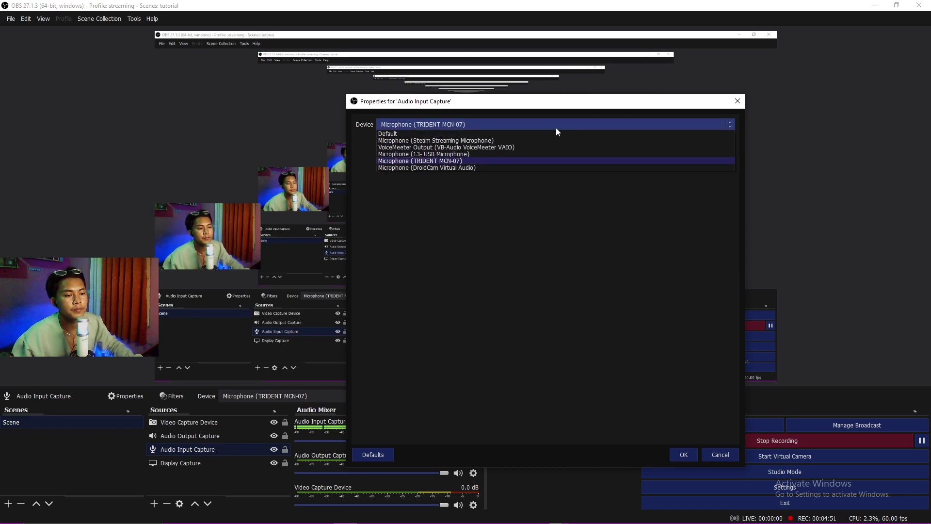
pyautogui.click(576, 123)
pyautogui.click(576, 124)
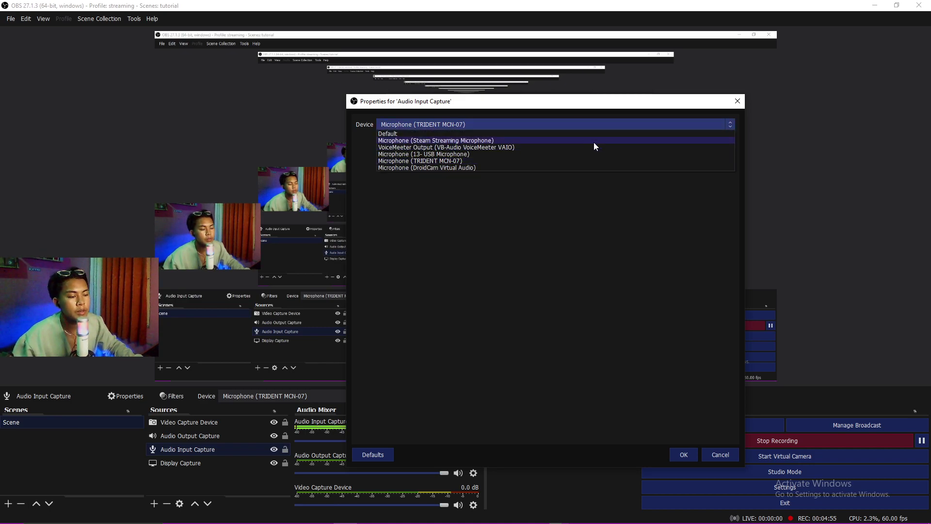
pyautogui.click(390, 133)
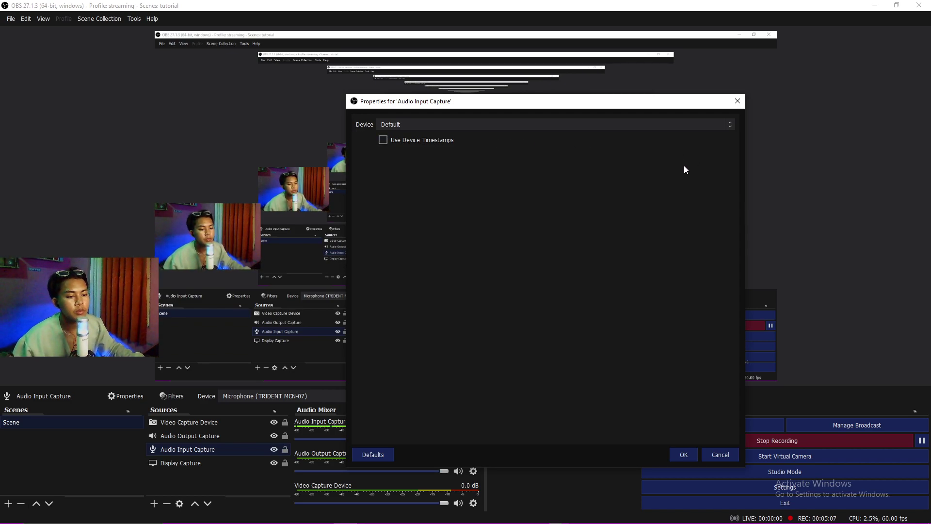
# Step: Set the Audio Input Capture device to Microphone (TRIDENT MCN-07) and accept the properties
pyautogui.moveTo(612, 104); pyautogui.dragTo(652, 45)
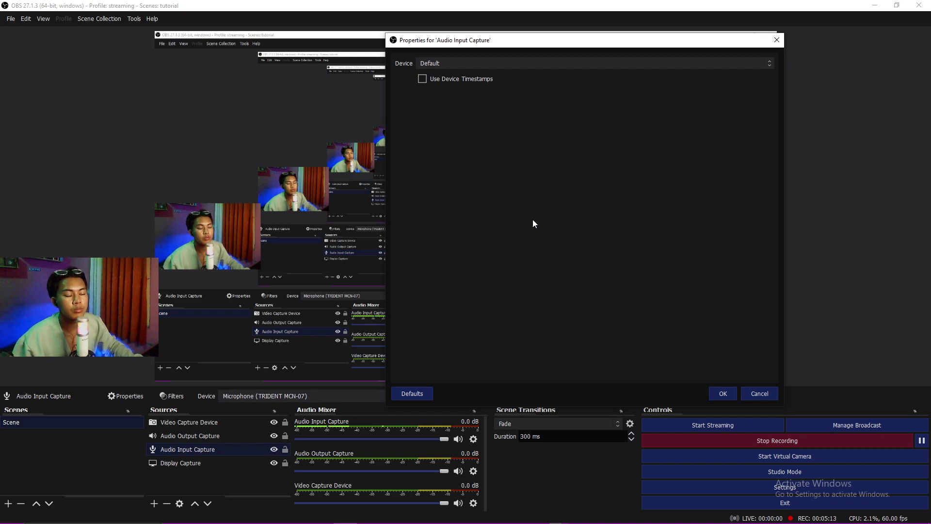
pyautogui.click(449, 65)
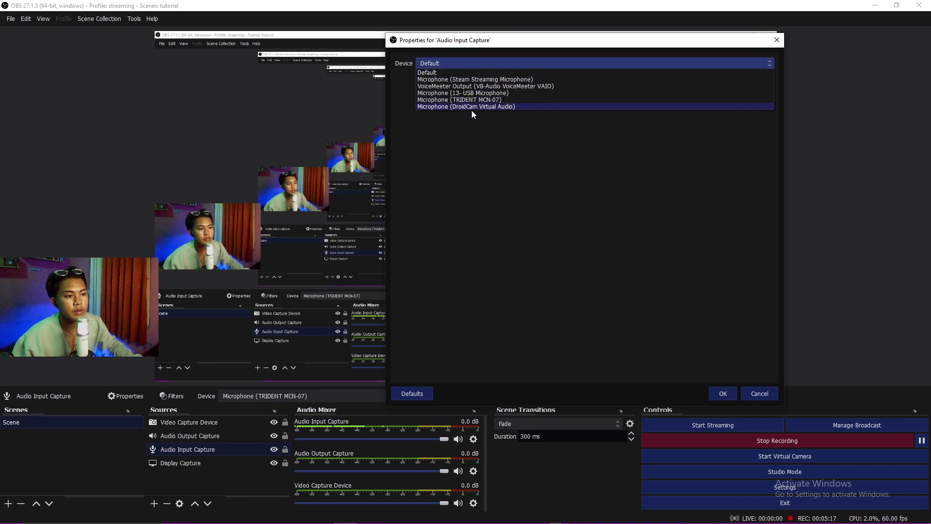
pyautogui.click(449, 100)
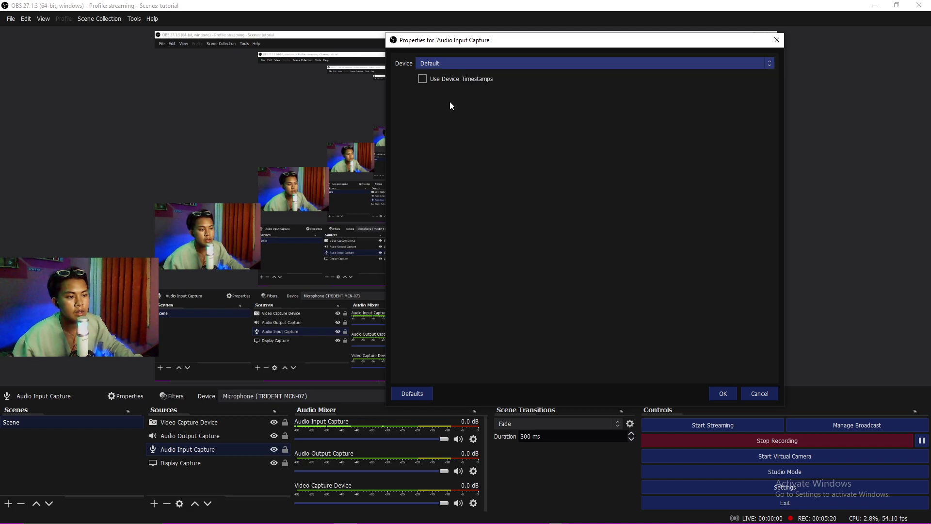
pyautogui.click(726, 392)
pyautogui.click(238, 485)
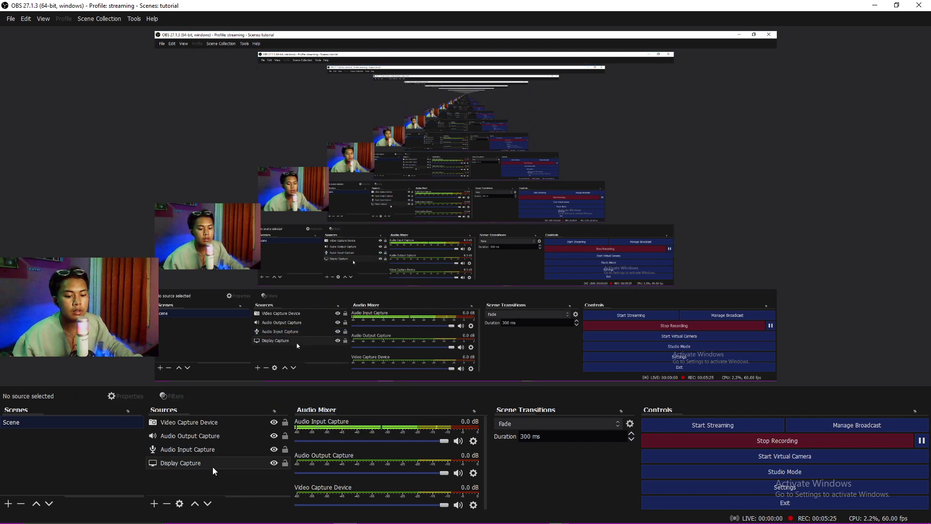
# Step: Check the device choices for the Audio Output Capture source, keep Speakers (TRIDENT MCN-07) and accept its properties
pyautogui.click(154, 503)
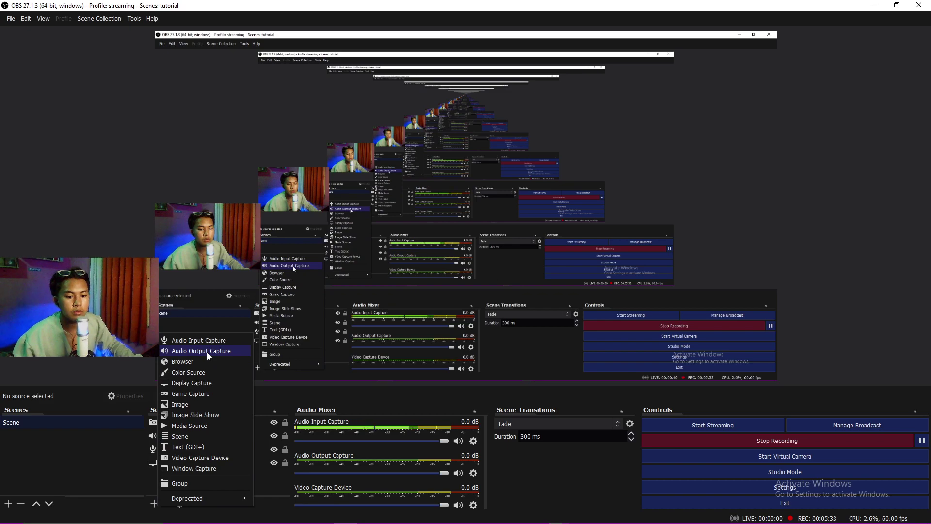
pyautogui.click(132, 476)
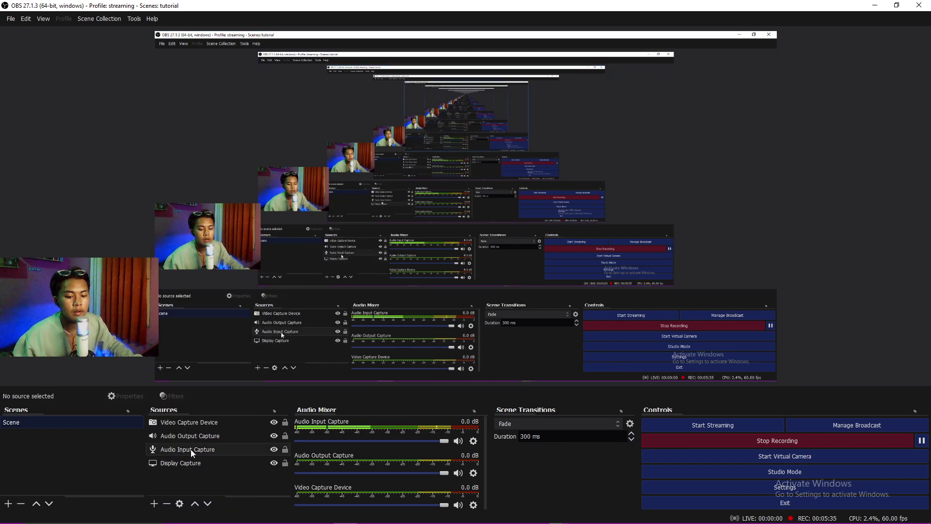
pyautogui.doubleClick(201, 436)
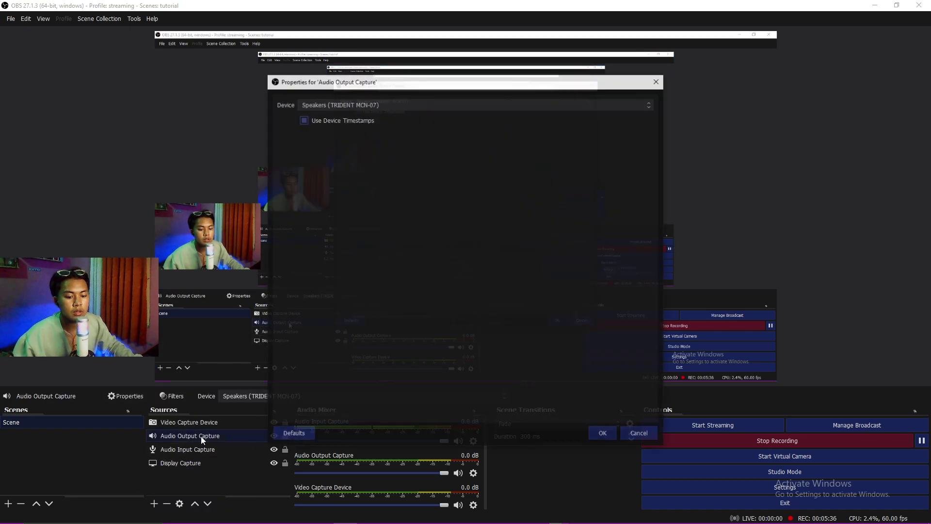
pyautogui.click(356, 103)
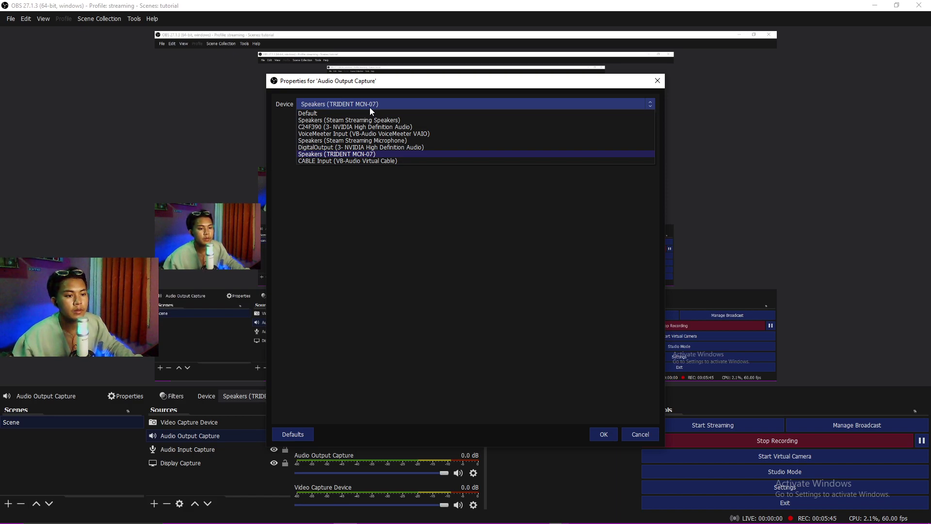
pyautogui.click(370, 108)
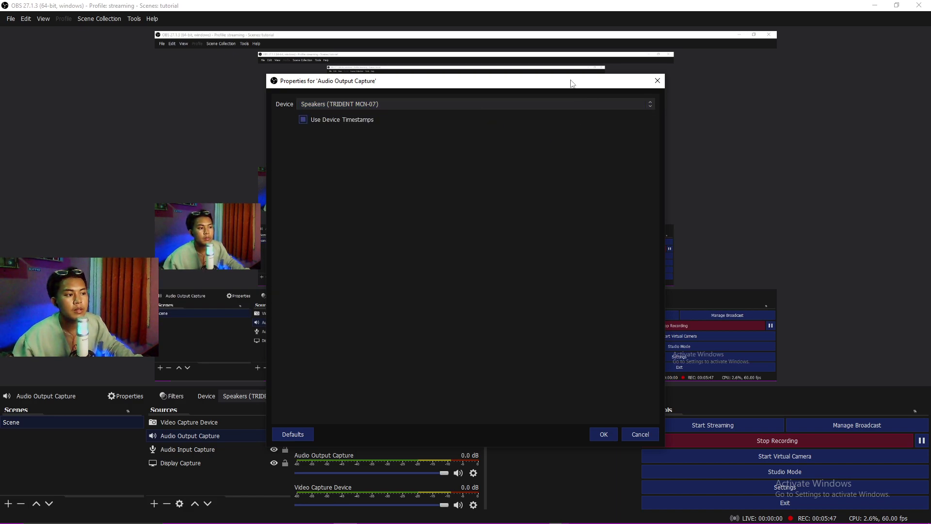
pyautogui.moveTo(533, 86); pyautogui.dragTo(588, 117)
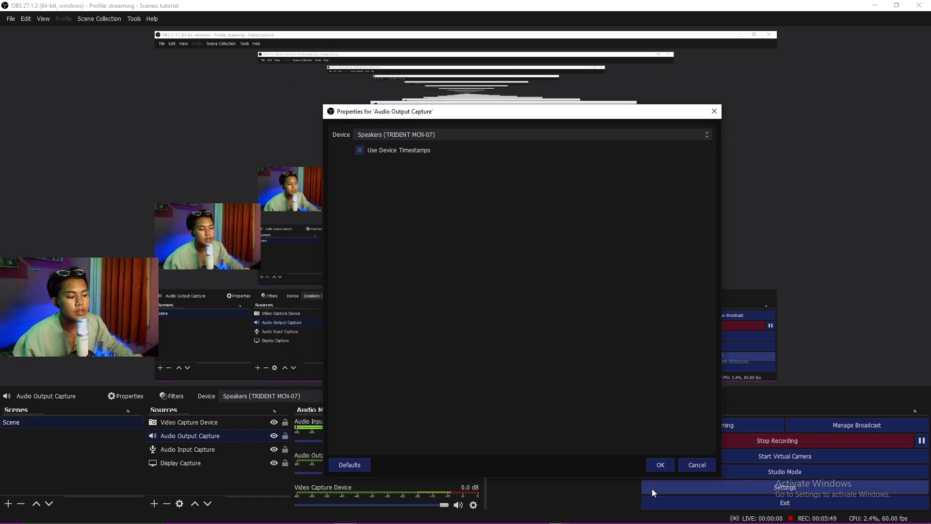
pyautogui.click(661, 465)
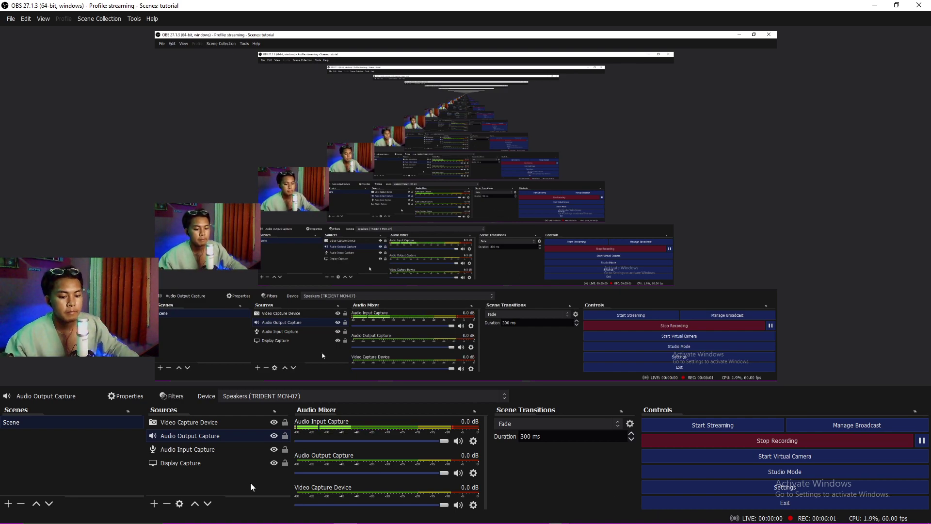
pyautogui.click(227, 479)
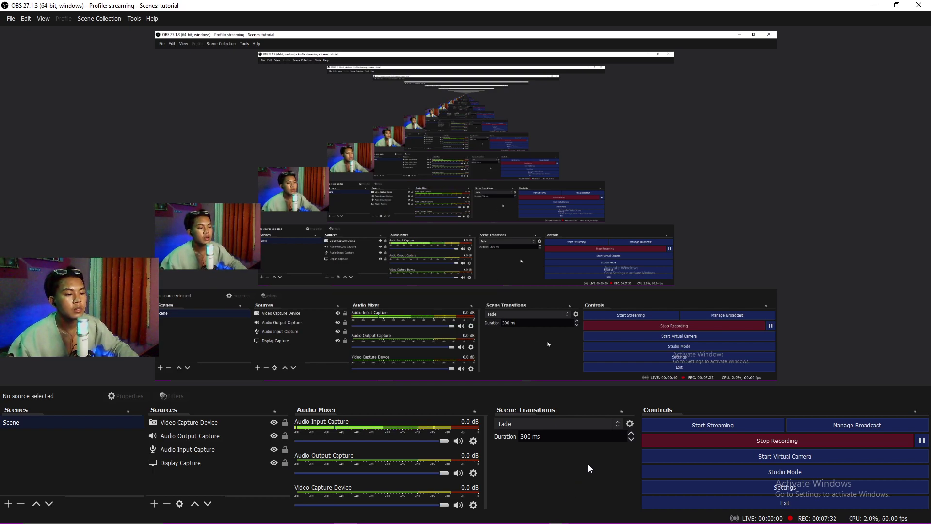
# Step: Switch to Chrome, return to the Saweria admin page and open its Overlay settings
pyautogui.hotkey('alt', 'Tab')
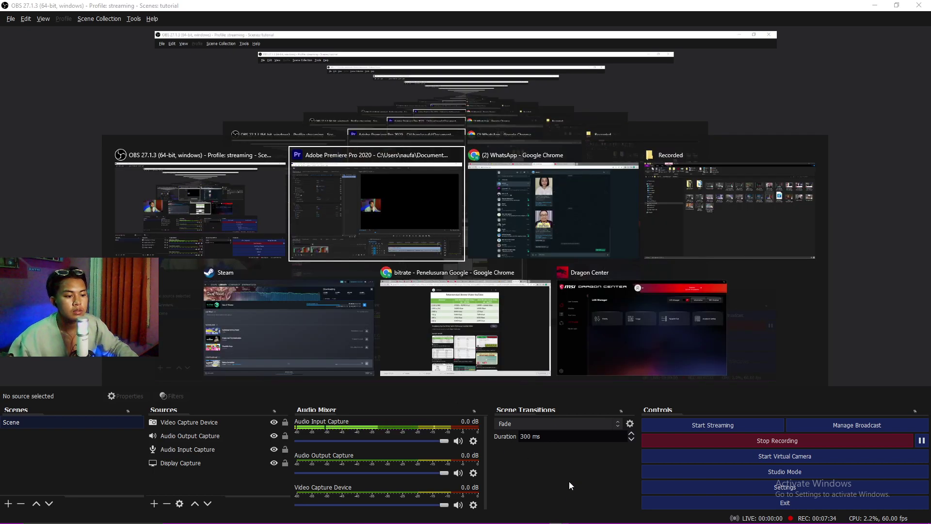
pyautogui.click(518, 310)
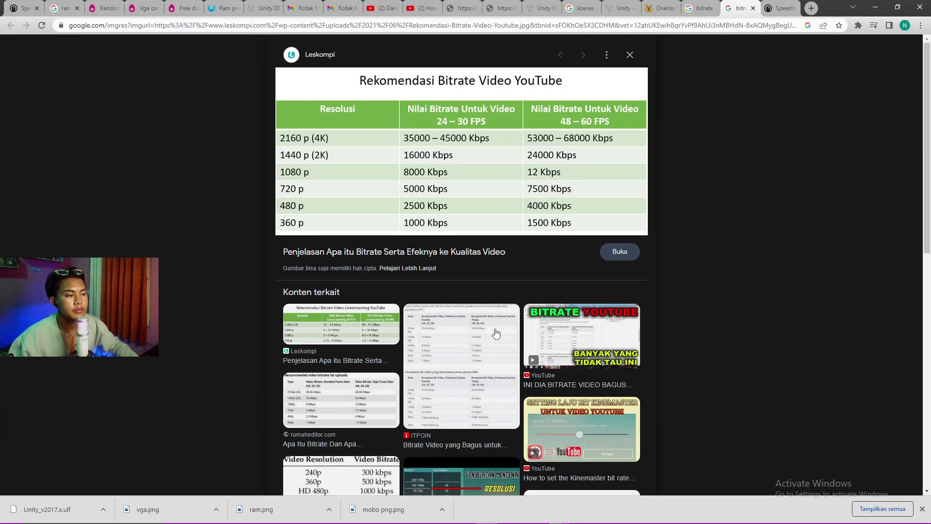
pyautogui.click(666, 8)
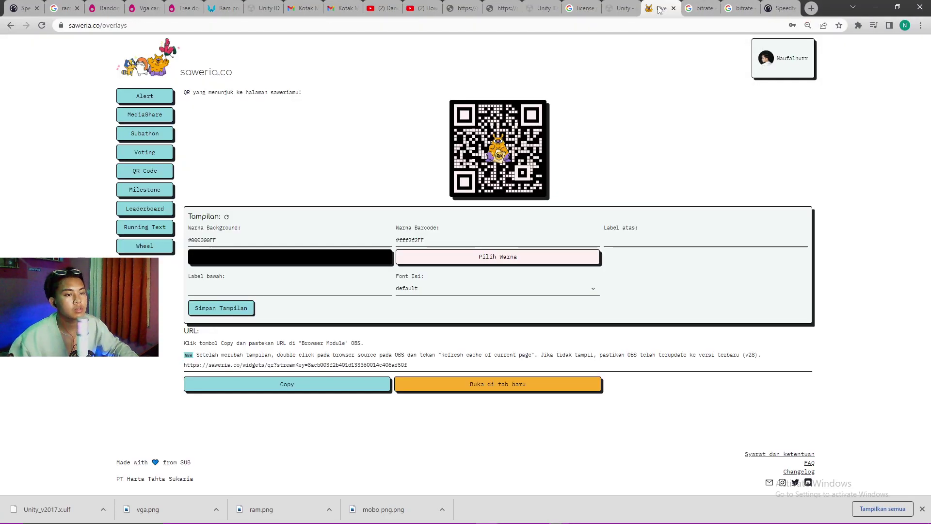
pyautogui.click(10, 25)
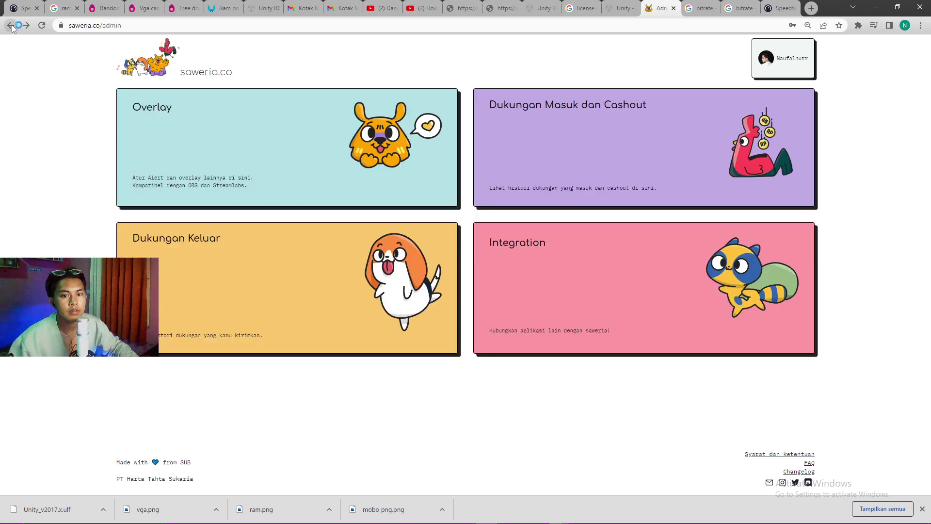
pyautogui.click(98, 25)
pyautogui.click(105, 47)
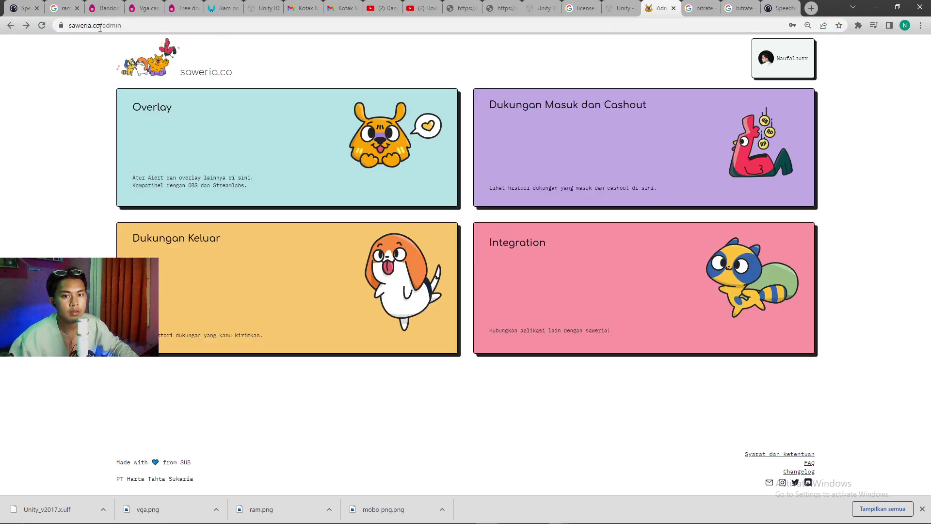
pyautogui.click(98, 26)
pyautogui.click(72, 63)
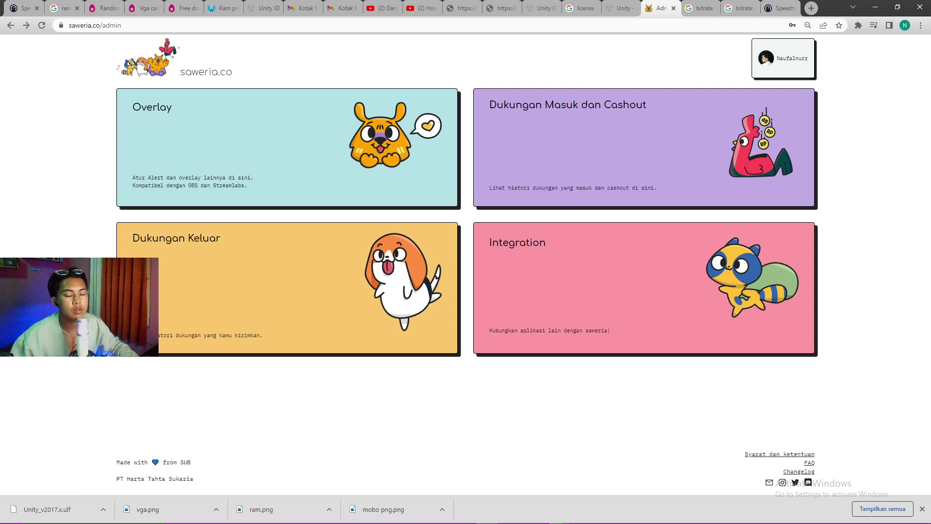
pyautogui.click(260, 152)
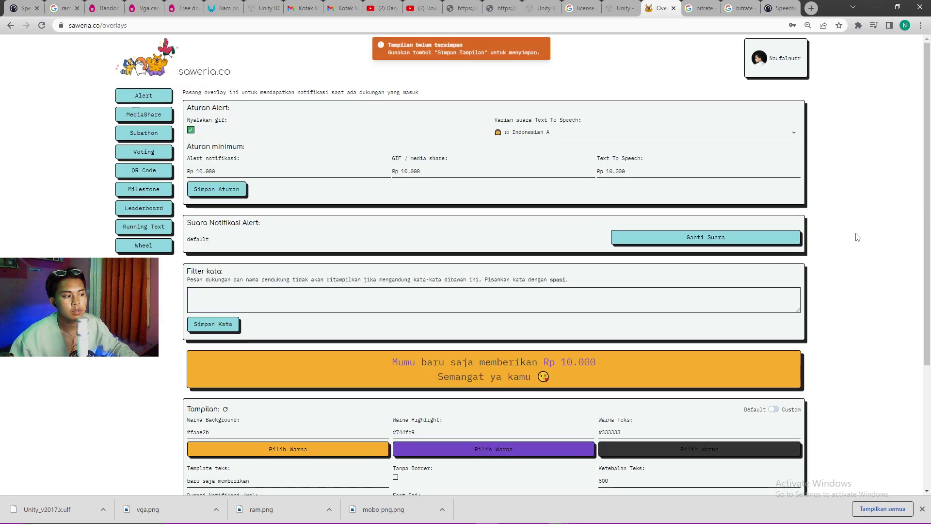
# Step: Examine the Alert overlay settings, including the alert rules, notification sound, word filter, display options and widget URL
pyautogui.scroll(-4, 830, 206)
pyautogui.scroll(4, 823, 208)
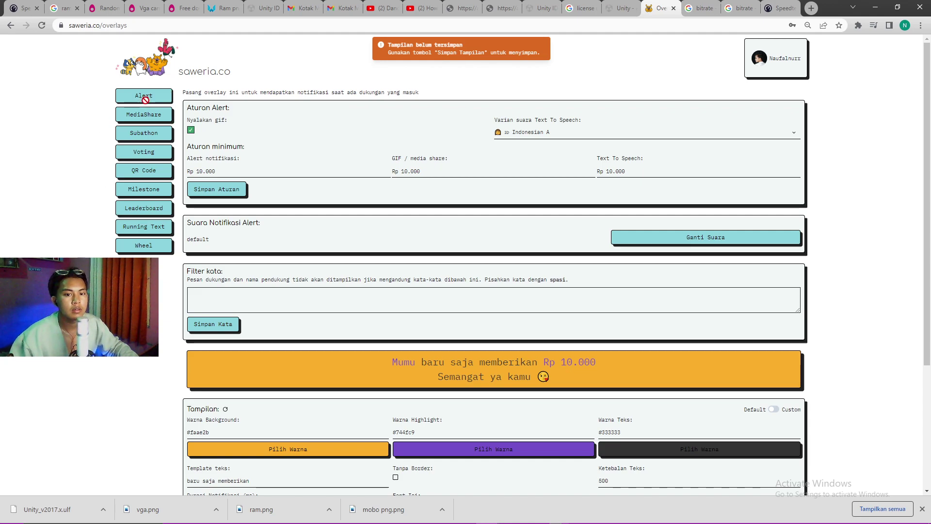
pyautogui.scroll(-3, 79, 92)
pyautogui.scroll(3, 75, 115)
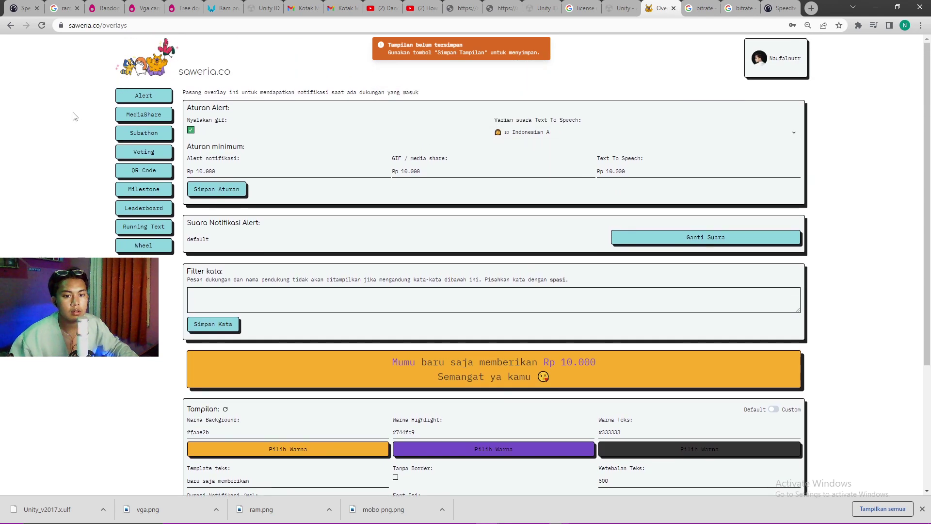
pyautogui.scroll(-3, 815, 272)
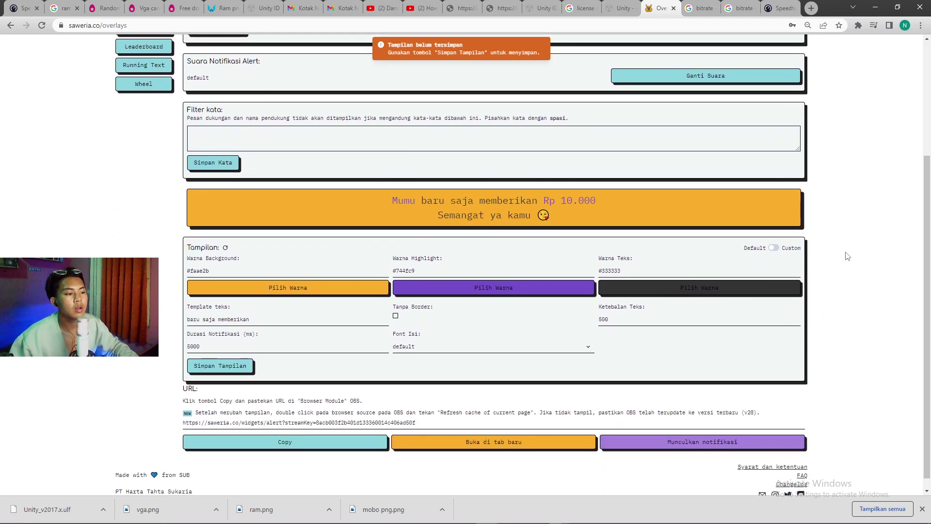
pyautogui.scroll(2, 849, 256)
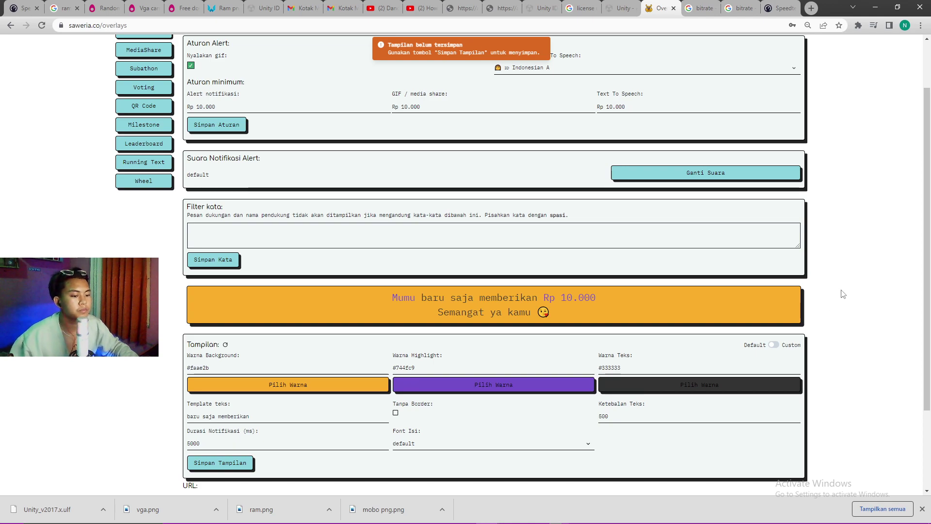
pyautogui.scroll(-2, 833, 284)
pyautogui.scroll(1, 833, 284)
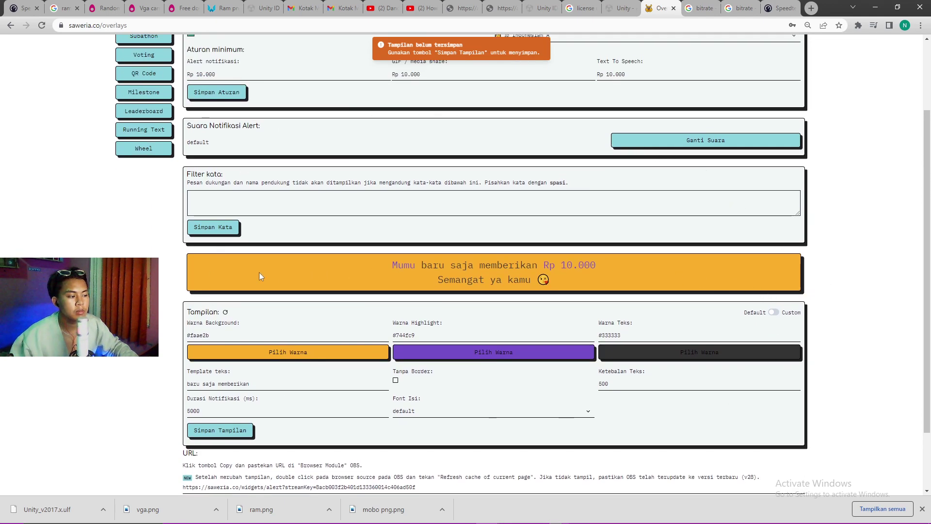
pyautogui.scroll(-2, 284, 276)
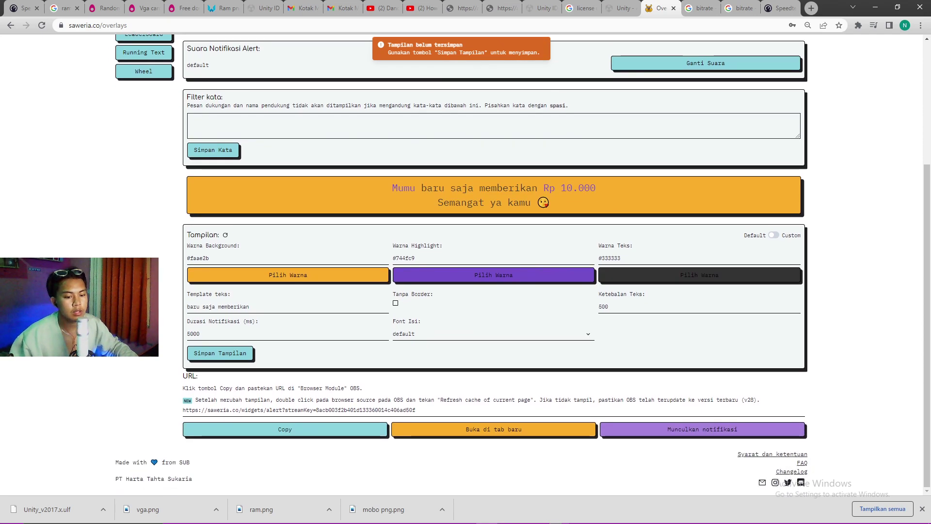
pyautogui.scroll(1, 523, 265)
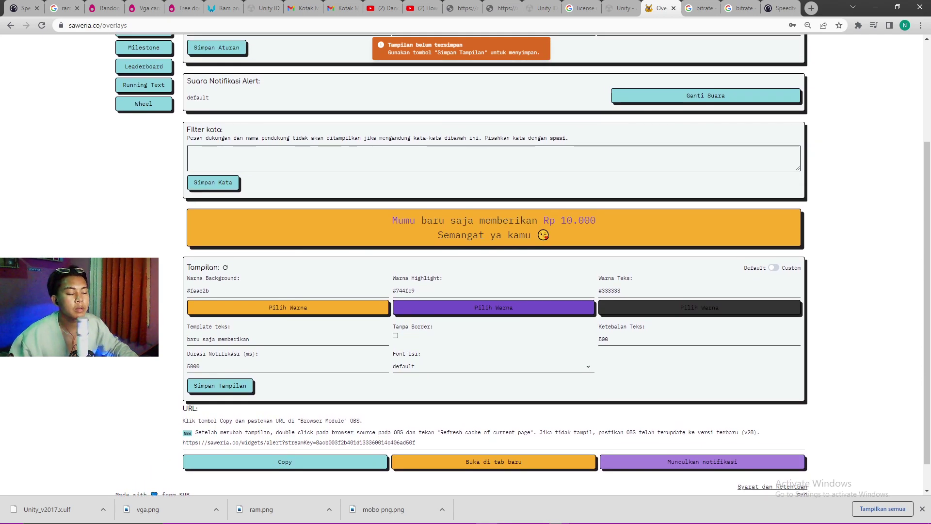
pyautogui.scroll(-1, 522, 264)
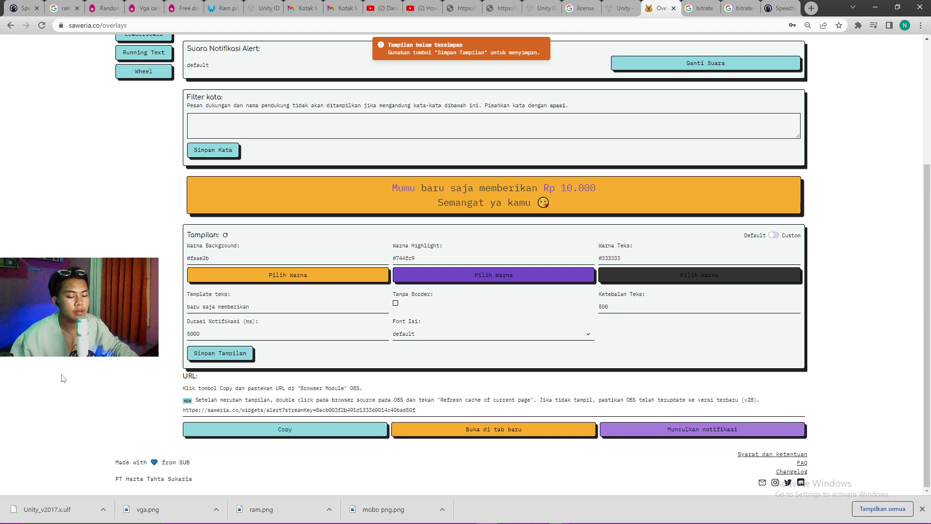
# Step: Copy the Saweria Alert overlay's widget URL and switch back to OBS
pyautogui.click(311, 436)
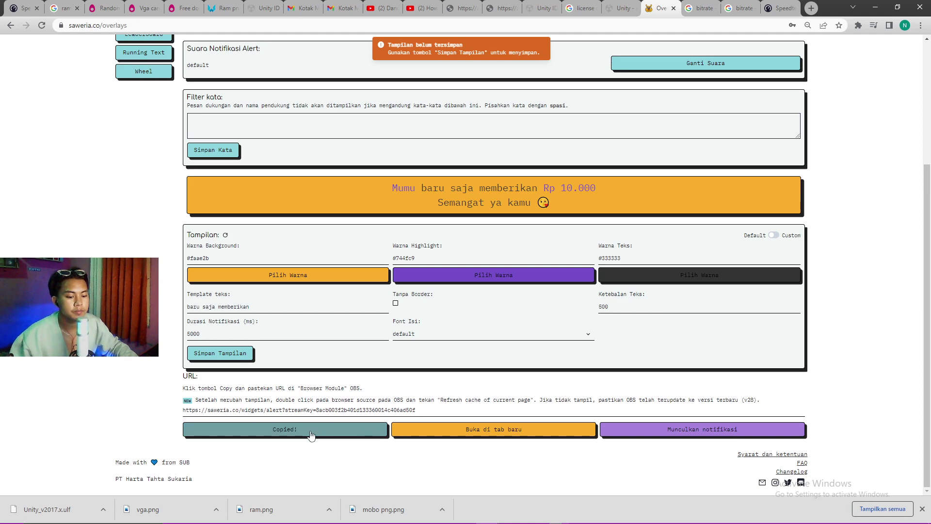
pyautogui.hotkey('alt', 'Tab')
pyautogui.click(463, 245)
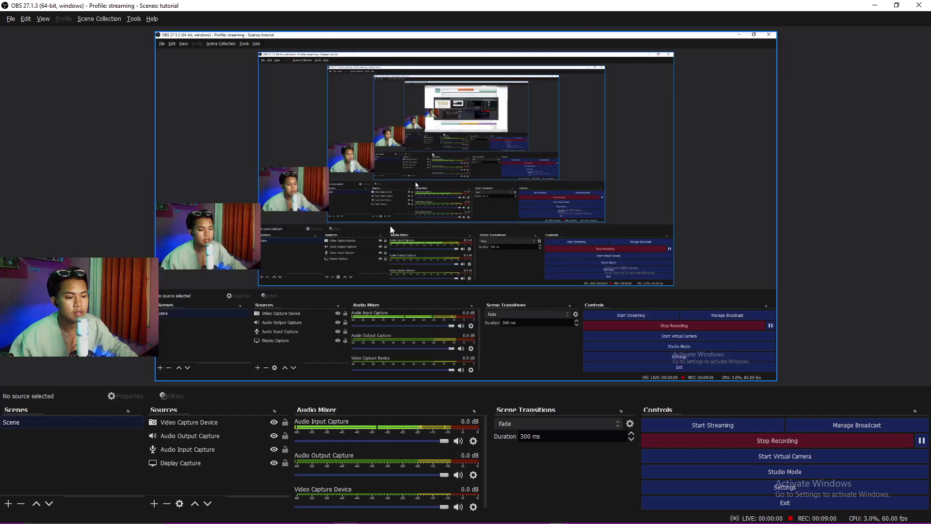
# Step: Add a new Browser source named "alert saweria" to the scene
pyautogui.click(154, 504)
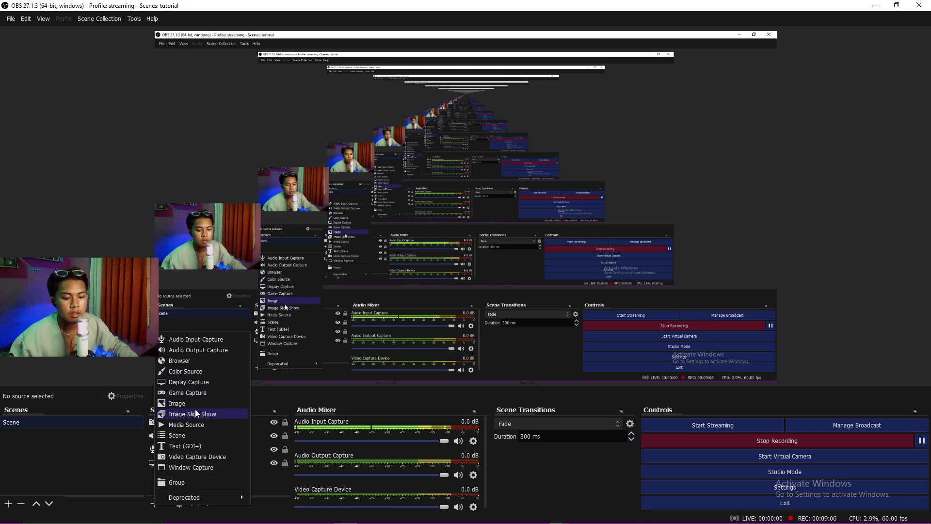
pyautogui.click(194, 361)
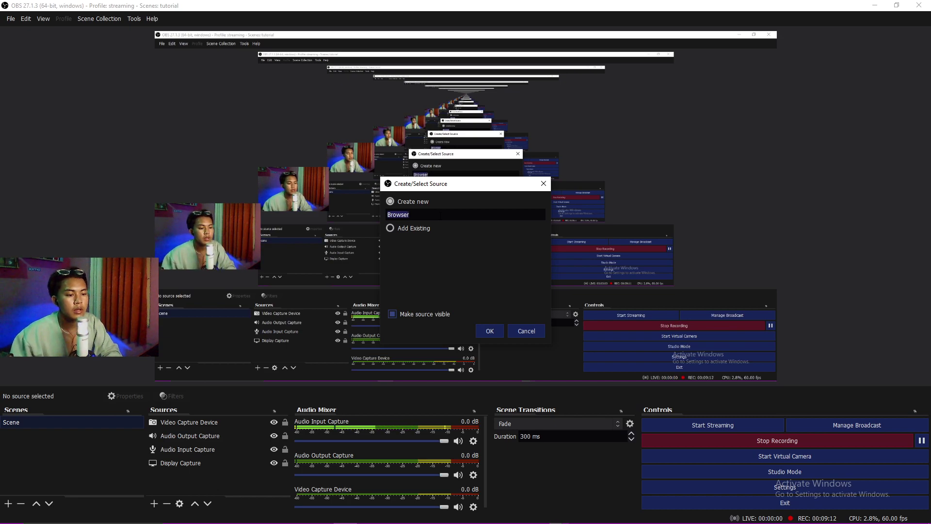
pyautogui.write('alert')
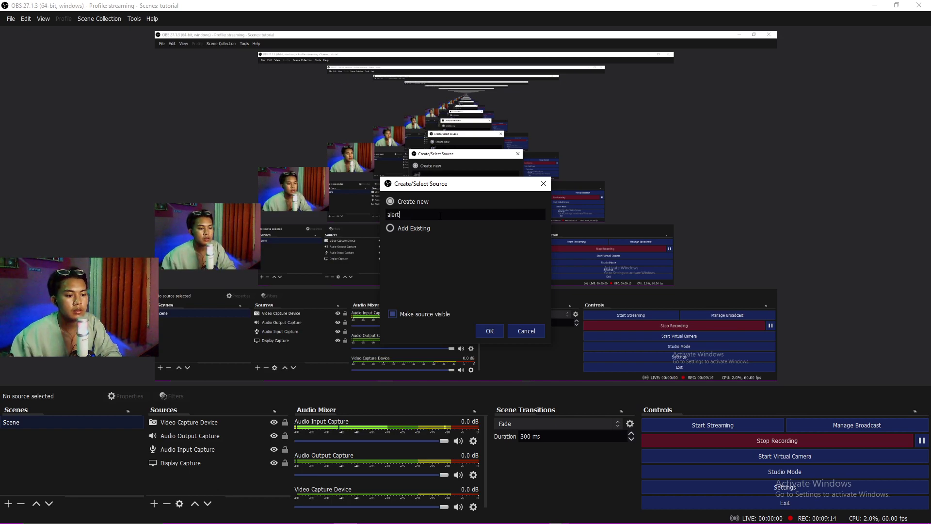
pyautogui.write(' saweria')
pyautogui.press('Return')
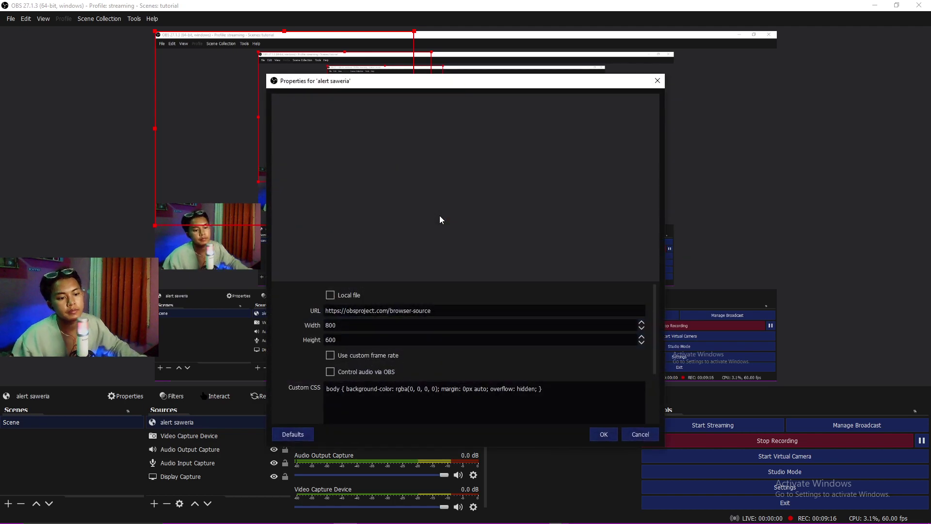
# Step: Replace the browser source's URL with the copied Saweria alert URL containing the stream key and accept the properties
pyautogui.hotkey('ctrl', 'a')
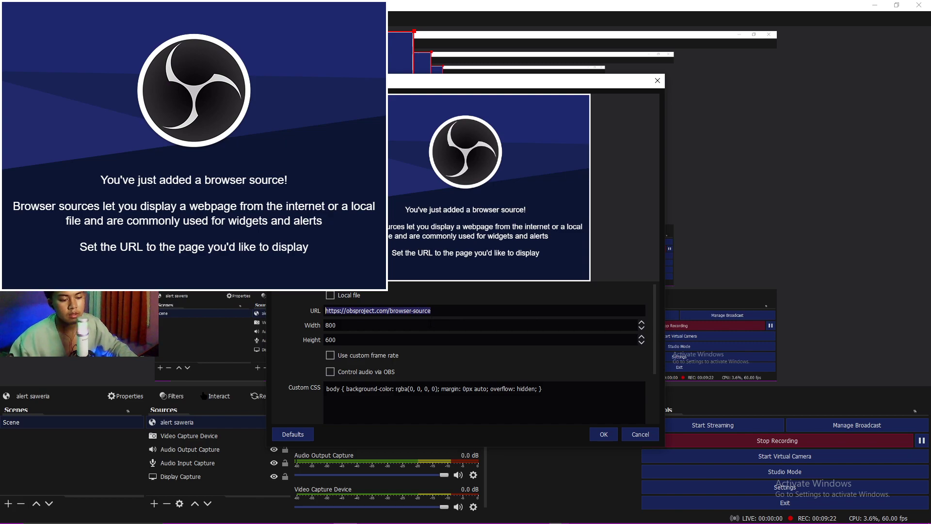
pyautogui.hotkey('ctrl', 'v')
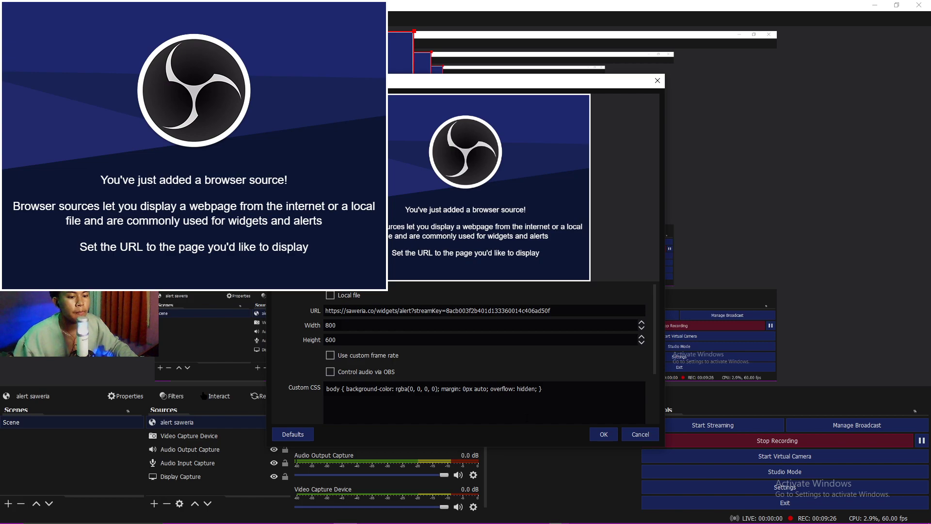
pyautogui.click(603, 434)
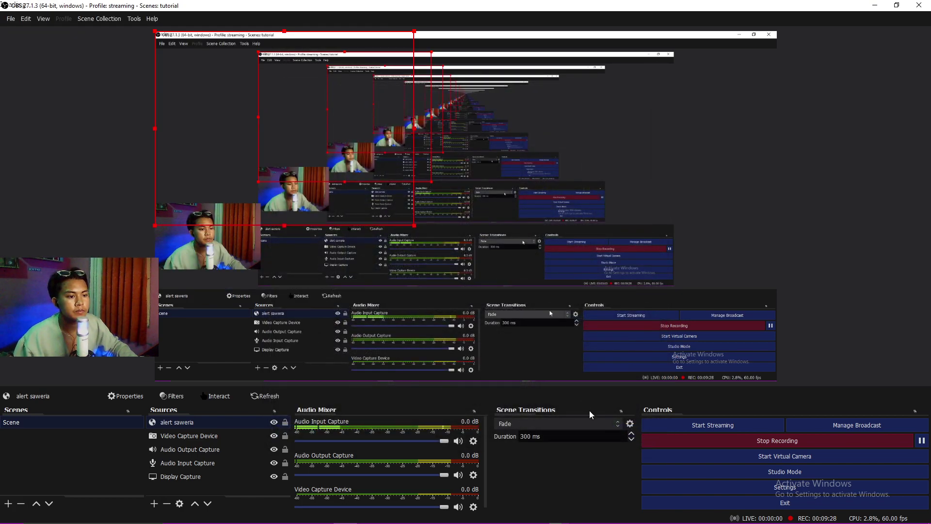
# Step: Move the alert saweria source to the upper middle of the canvas and scale it down slightly
pyautogui.moveTo(324, 163); pyautogui.dragTo(459, 148)
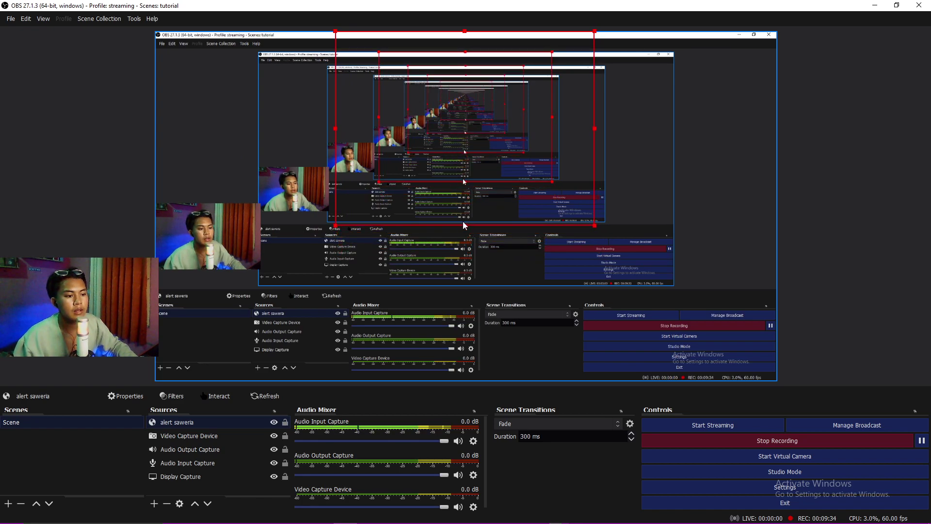
pyautogui.moveTo(466, 224); pyautogui.dragTo(460, 204)
pyautogui.moveTo(468, 165); pyautogui.dragTo(480, 158)
# Step: Switch to the Saweria overlays page in Chrome, reduce its window beside the OBS preview, trigger a test alert notification and minimize the browser
pyautogui.hotkey('alt', 'Tab')
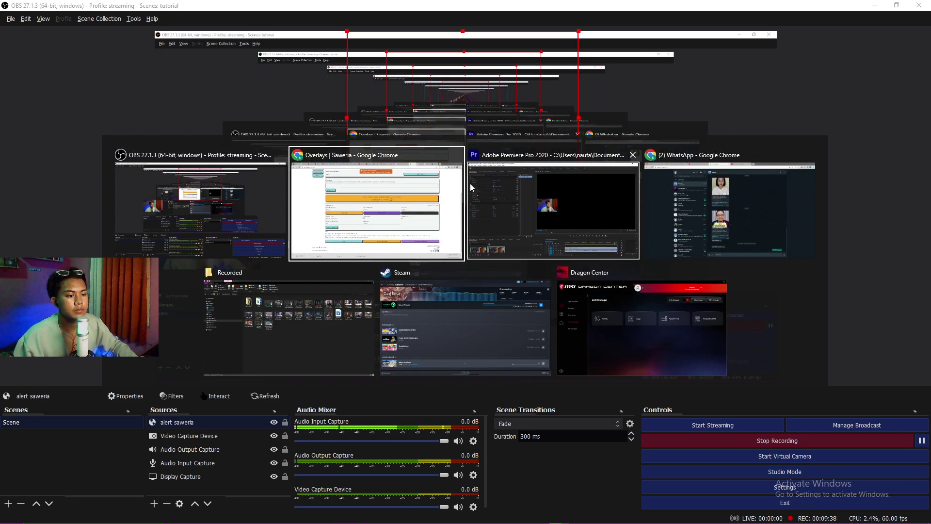
pyautogui.click(411, 218)
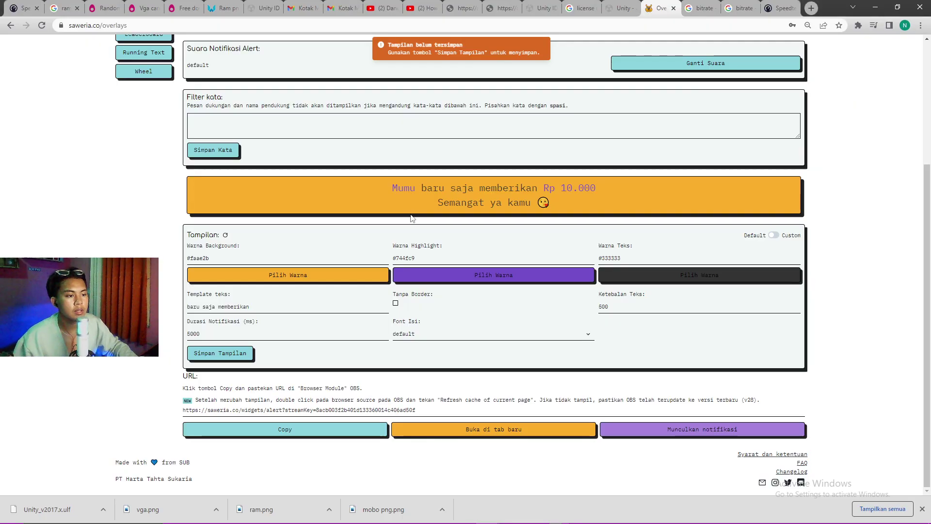
pyautogui.click(898, 7)
pyautogui.moveTo(528, 92); pyautogui.dragTo(854, 217)
pyautogui.scroll(-5, 844, 344)
pyautogui.scroll(-1, 844, 344)
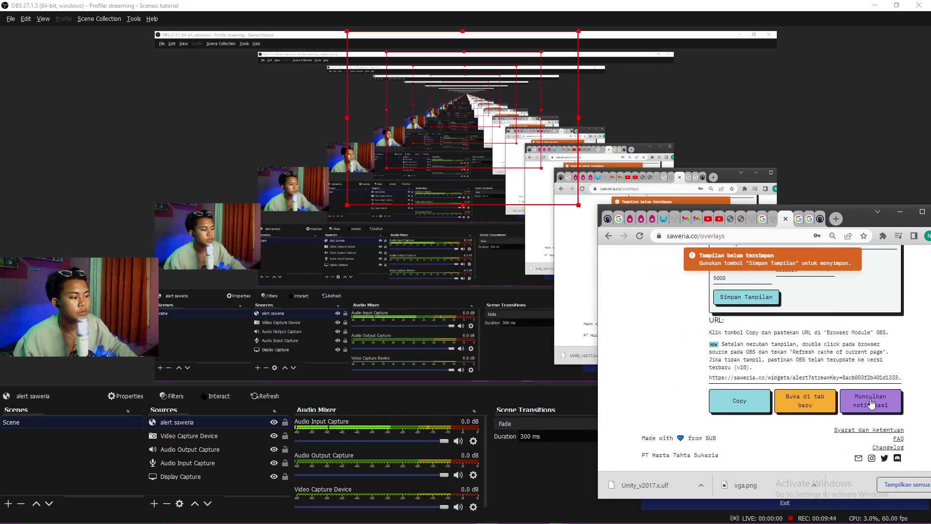
pyautogui.click(872, 403)
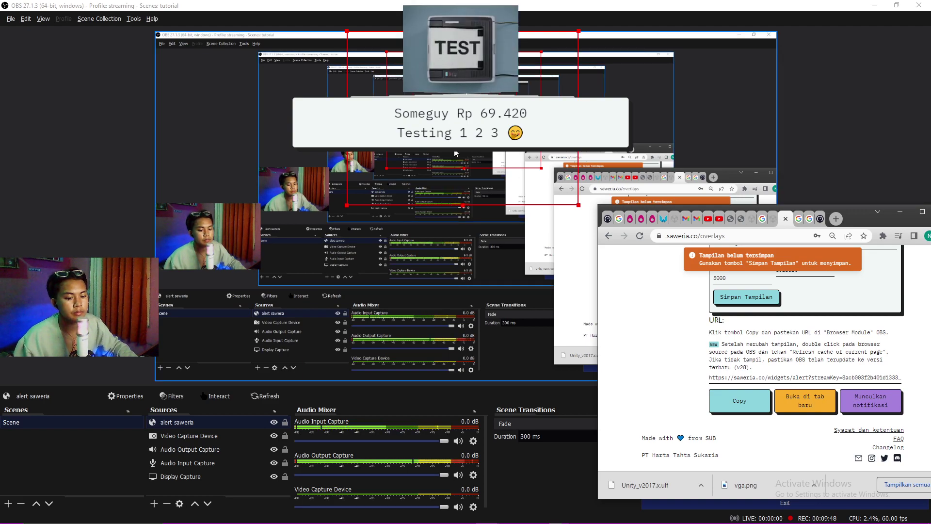
pyautogui.moveTo(865, 221); pyautogui.dragTo(804, 211)
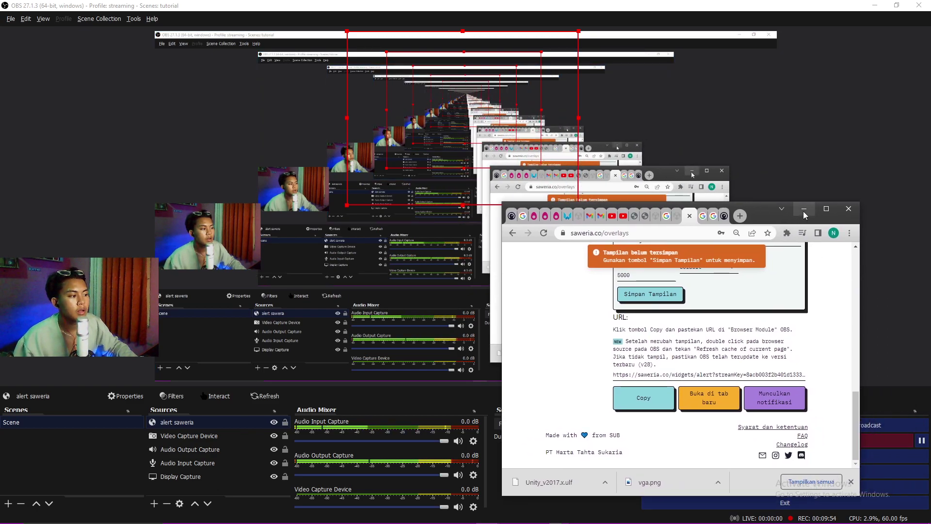
pyautogui.click(803, 211)
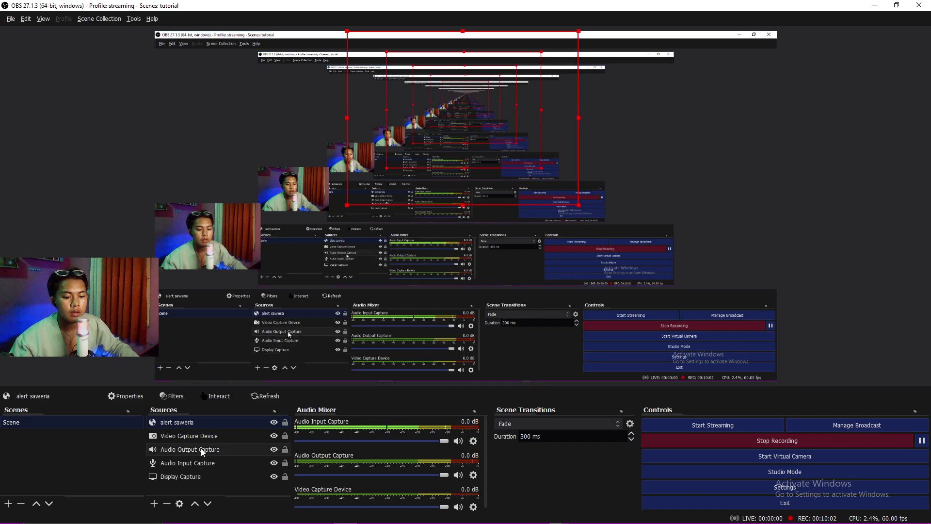
# Step: Reorder the sources so Video Capture Device sits just below alert saweria with Display Capture directly under it, and clear the selection
pyautogui.moveTo(184, 477); pyautogui.dragTo(188, 423)
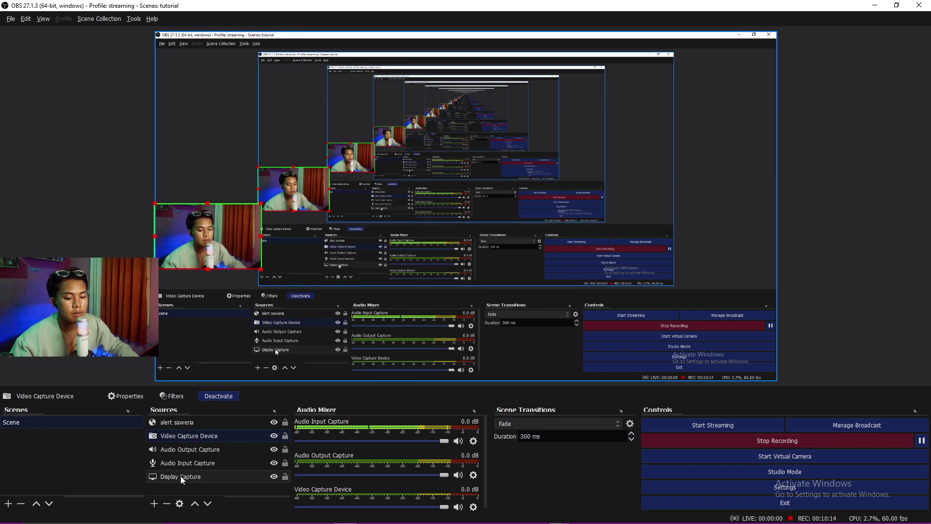
pyautogui.moveTo(179, 476); pyautogui.dragTo(186, 432)
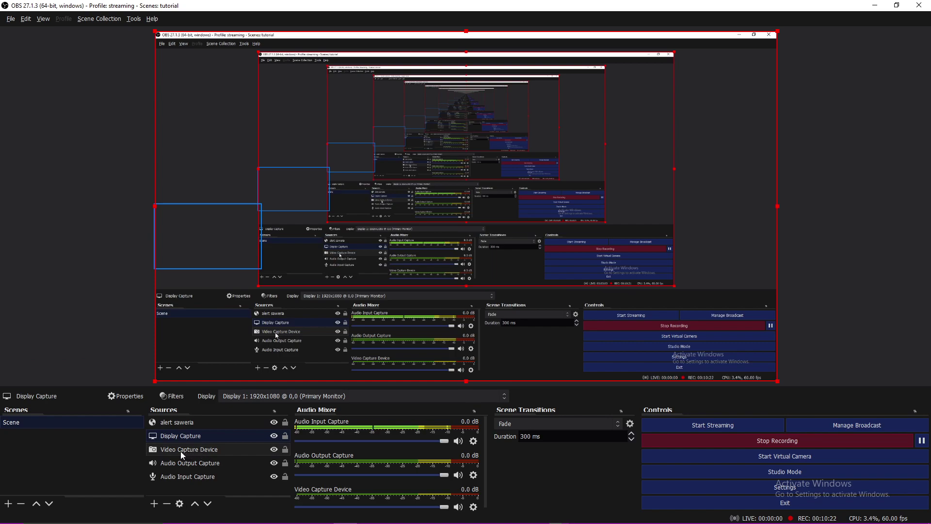
pyautogui.moveTo(179, 455); pyautogui.dragTo(184, 433)
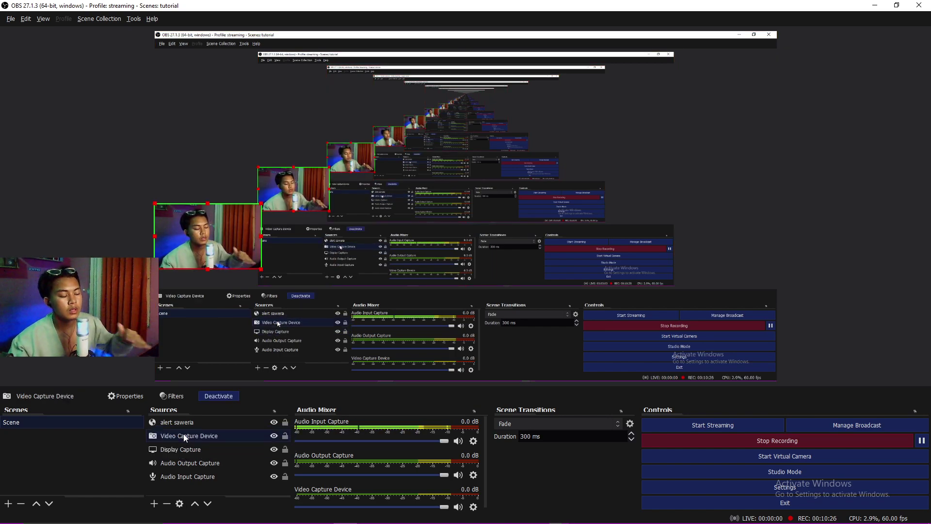
pyautogui.click(219, 493)
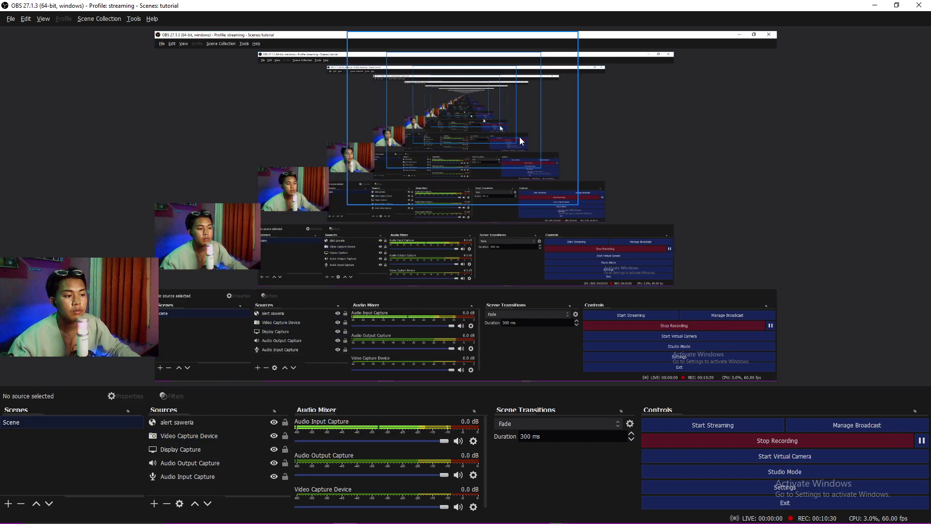
# Step: Switch to the Saweria overlays page in Chrome, copy the Leaderboard overlay's widget URL and return to OBS
pyautogui.hotkey('alt', 'Tab')
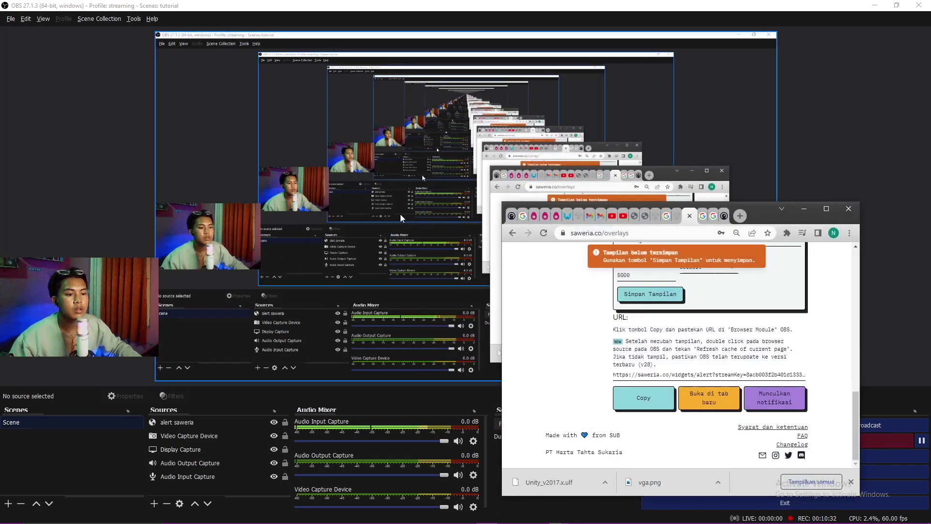
pyautogui.click(826, 208)
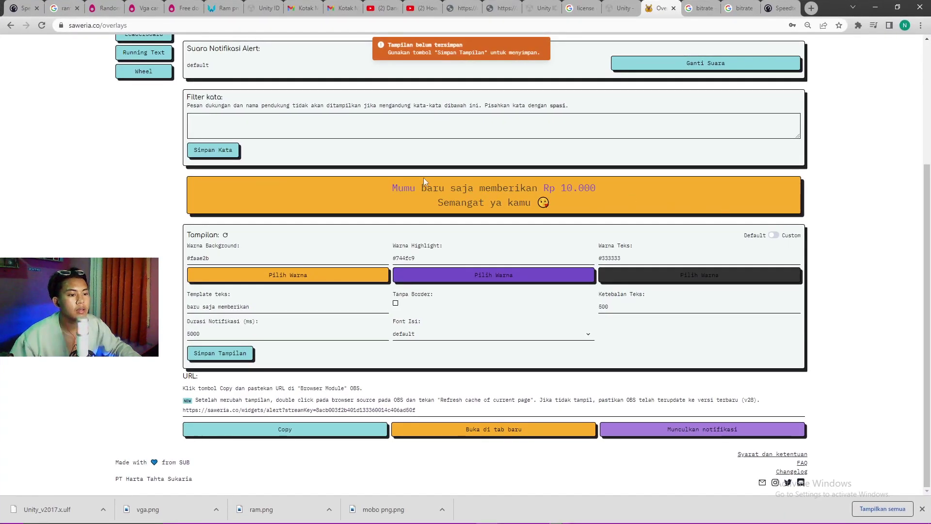
pyautogui.scroll(3, 107, 228)
pyautogui.scroll(1, 107, 228)
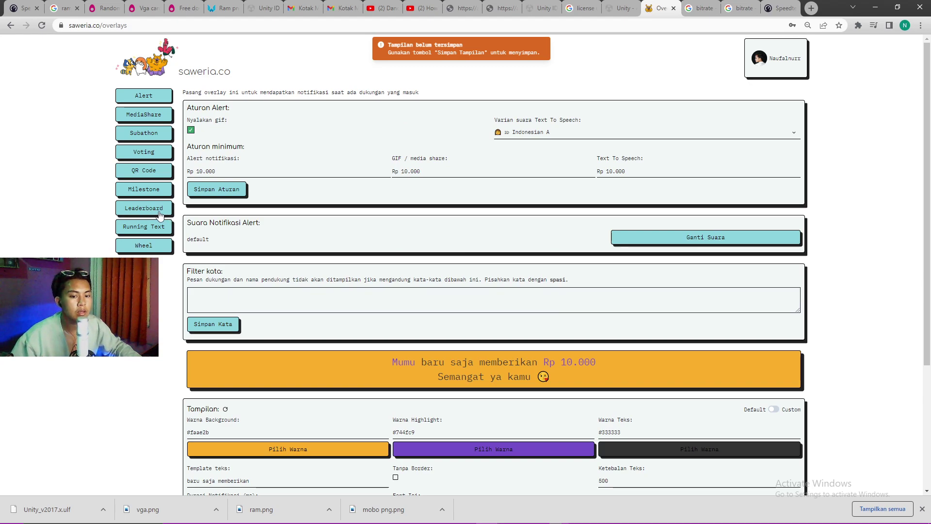
pyautogui.click(139, 210)
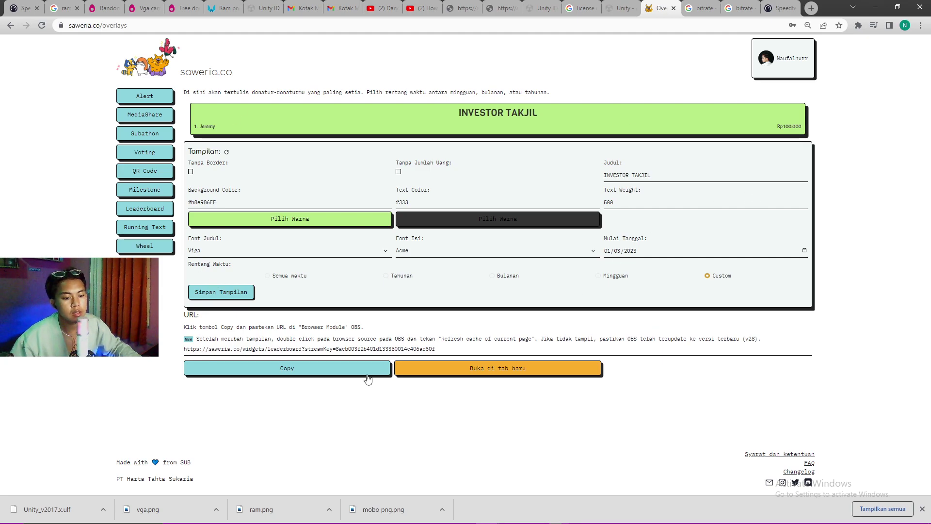
pyautogui.click(339, 373)
pyautogui.hotkey('alt', 'Tab')
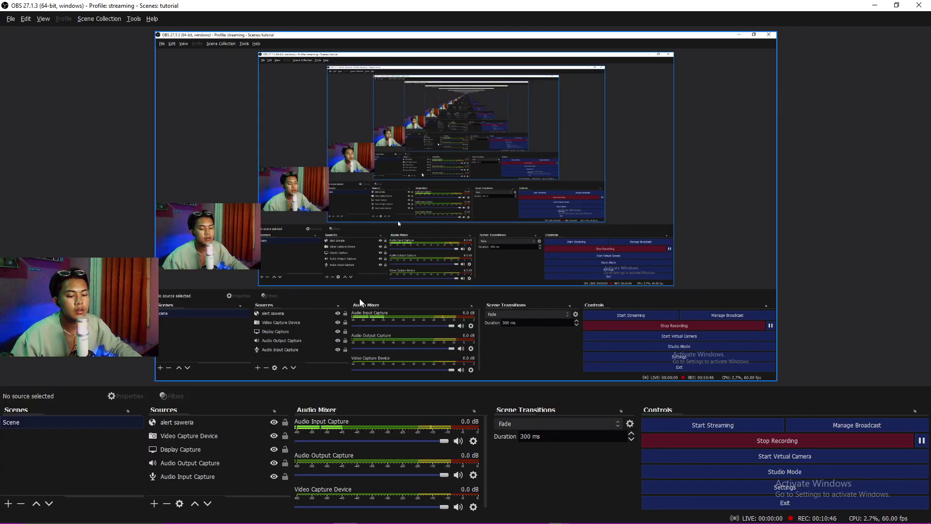
# Step: Add a new Browser source named "lb" to the scene
pyautogui.click(154, 503)
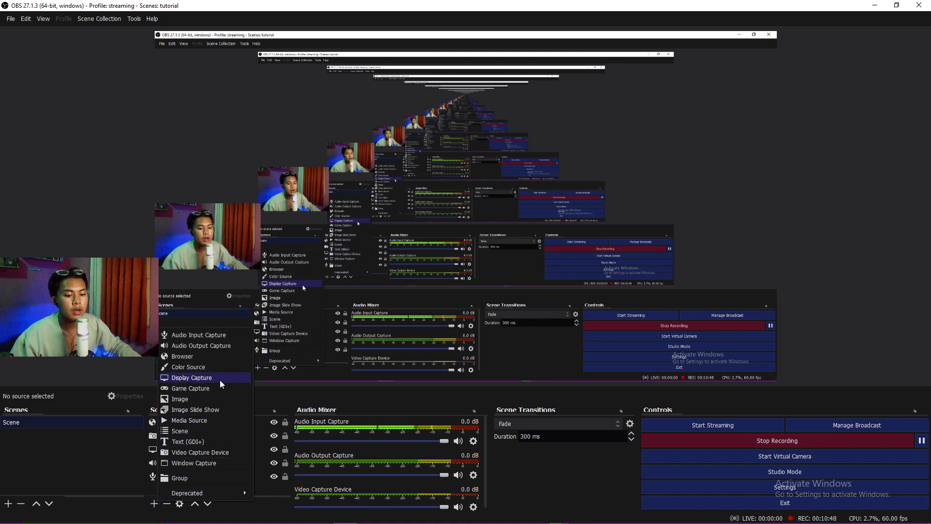
pyautogui.click(201, 355)
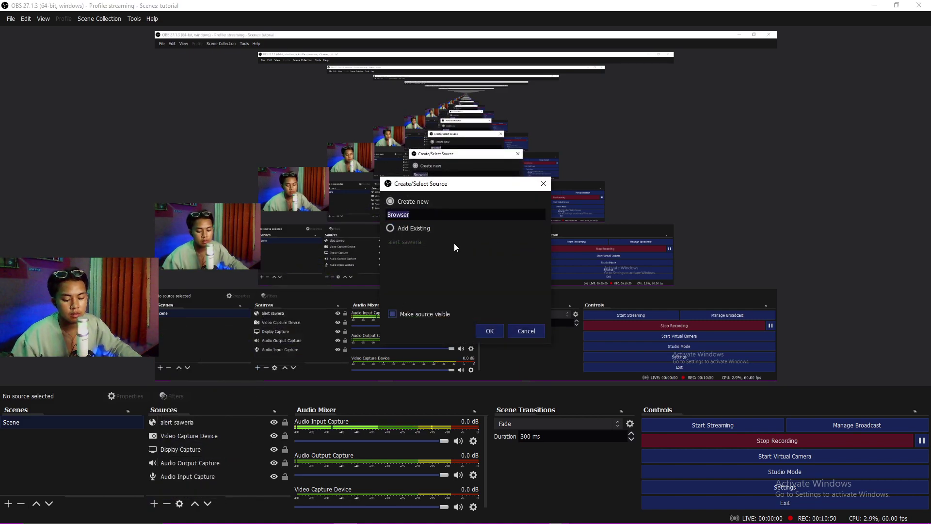
pyautogui.write('lea')
pyautogui.press('BackSpace')
pyautogui.press('BackSpace')
pyautogui.write('b')
pyautogui.press('Return')
# Step: Replace the lb source's URL with the copied Saweria leaderboard URL containing the stream key and accept the properties
pyautogui.moveTo(431, 310); pyautogui.dragTo(322, 316)
pyautogui.hotkey('ctrl', 'v')
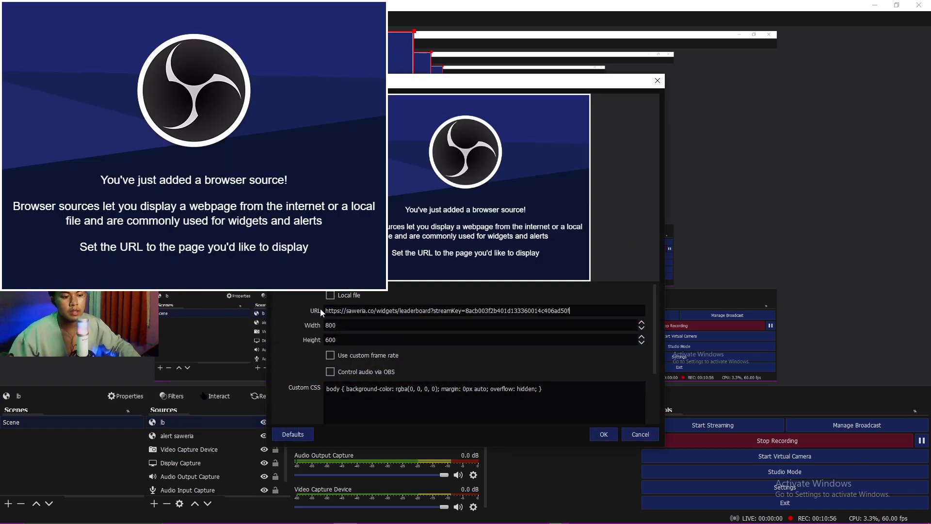
pyautogui.click(603, 435)
# Step: Move the leaderboard overlay to the lower right corner of the canvas and scale it down
pyautogui.moveTo(316, 93); pyautogui.dragTo(675, 306)
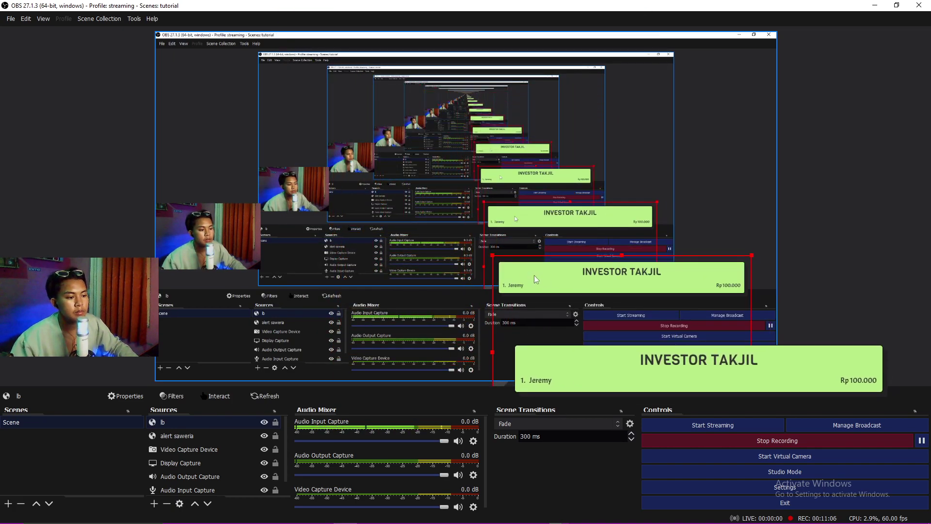
pyautogui.moveTo(492, 255); pyautogui.dragTo(578, 321)
pyautogui.moveTo(665, 332); pyautogui.dragTo(689, 296)
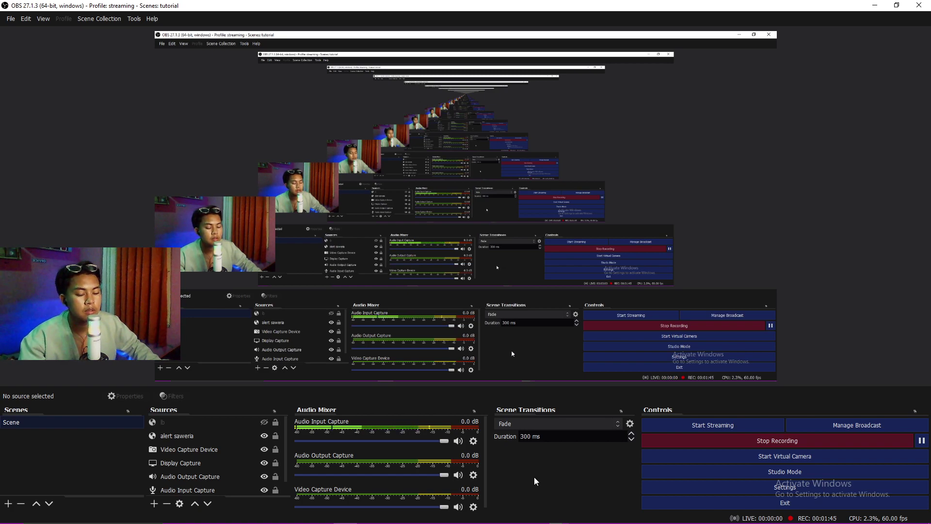
# Step: Add a new Game Capture source with the mode Capture any fullscreen application
pyautogui.click(153, 504)
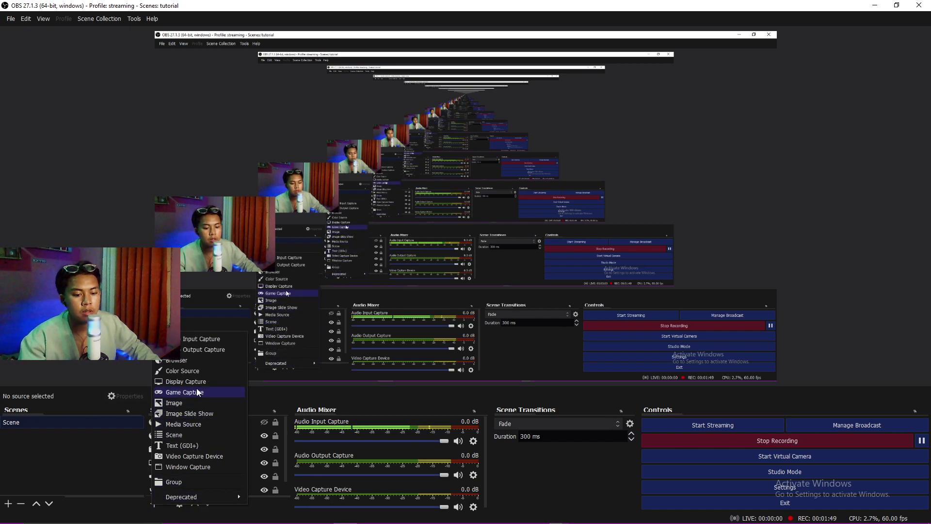
pyautogui.click(197, 392)
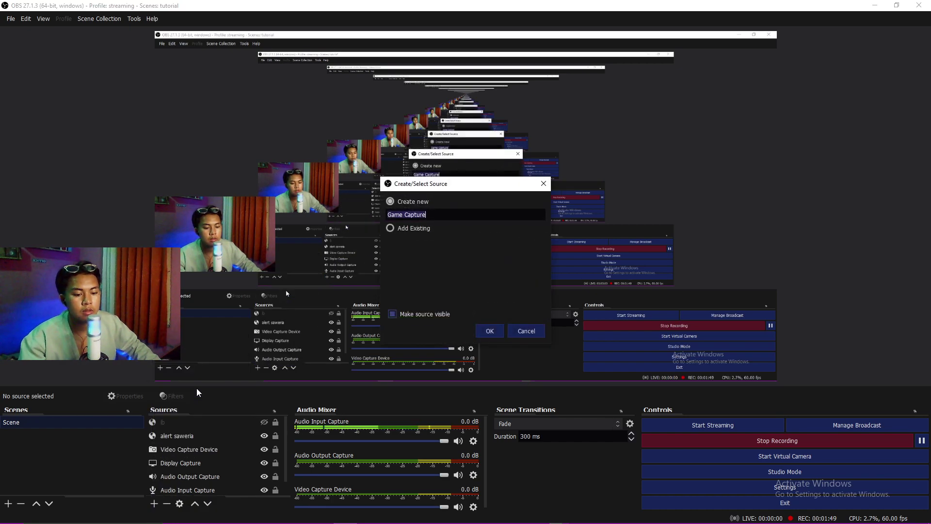
pyautogui.click(489, 331)
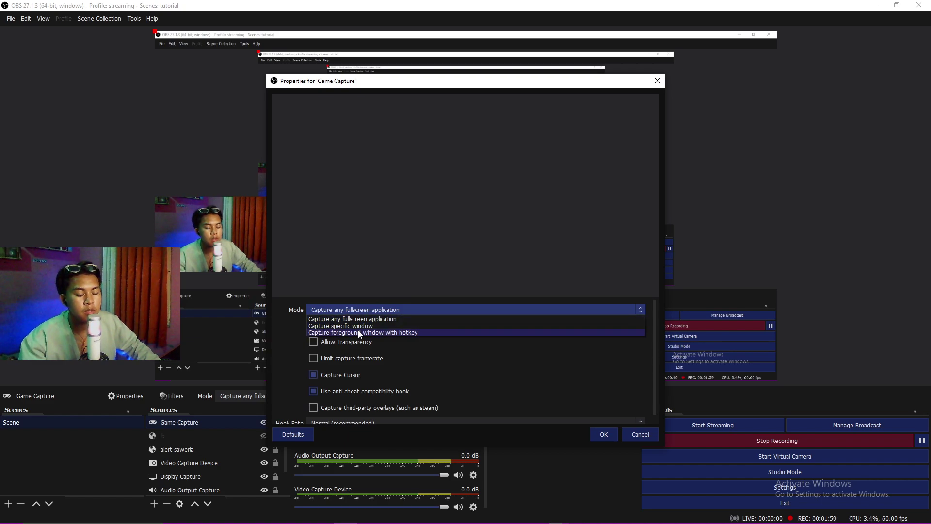
pyautogui.click(395, 318)
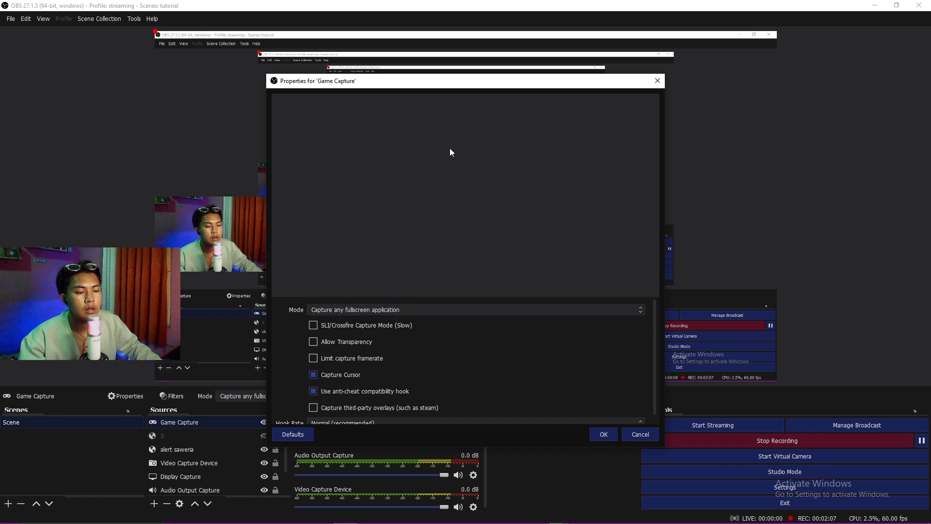
pyautogui.moveTo(474, 84); pyautogui.dragTo(485, 64)
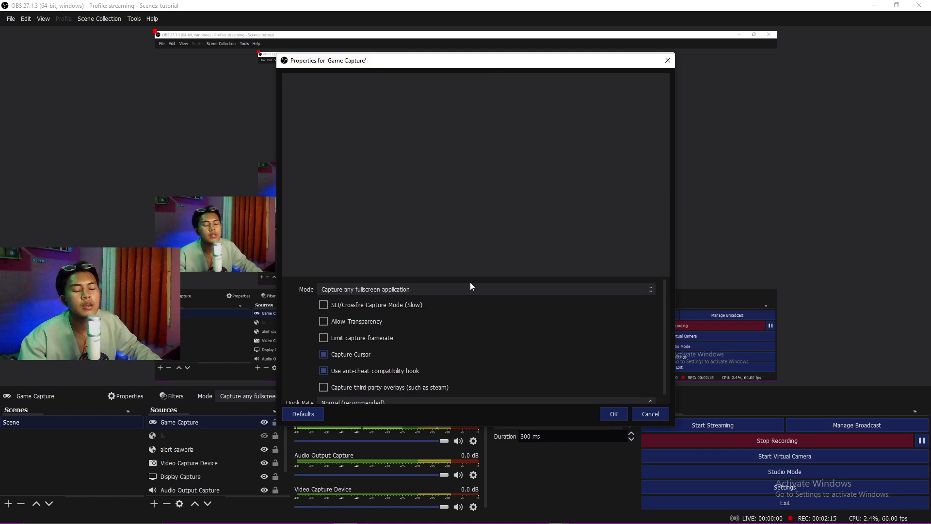
# Step: Set the Game Capture mode to Capture specific window and open the list of windows to capture
pyautogui.click(365, 289)
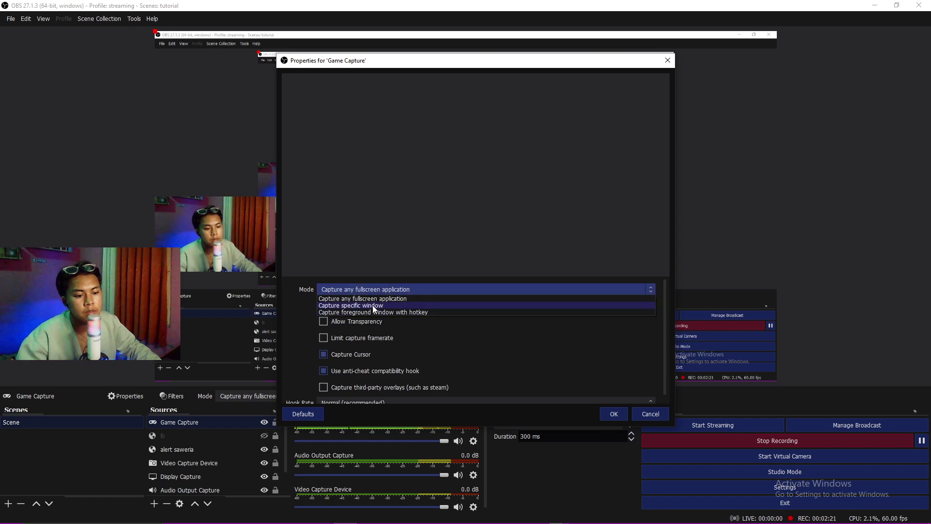
pyautogui.click(372, 305)
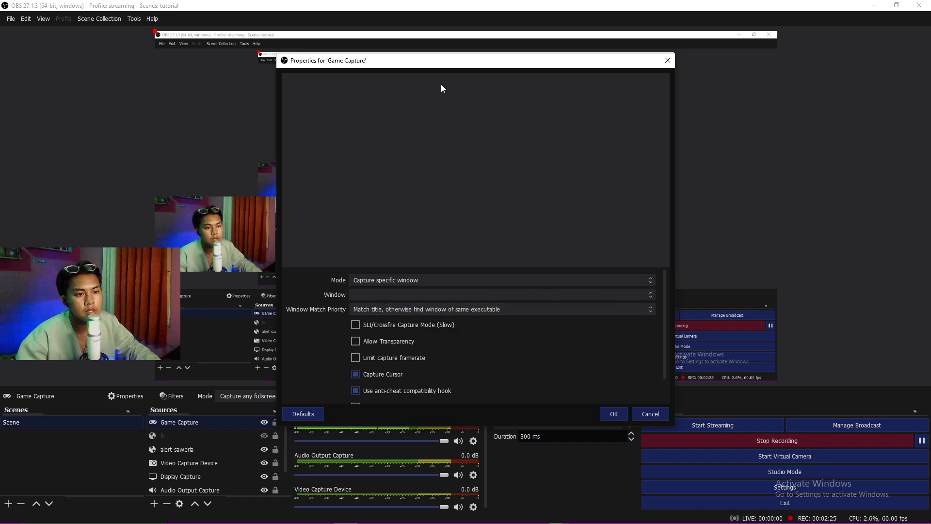
pyautogui.moveTo(455, 62); pyautogui.dragTo(444, 60)
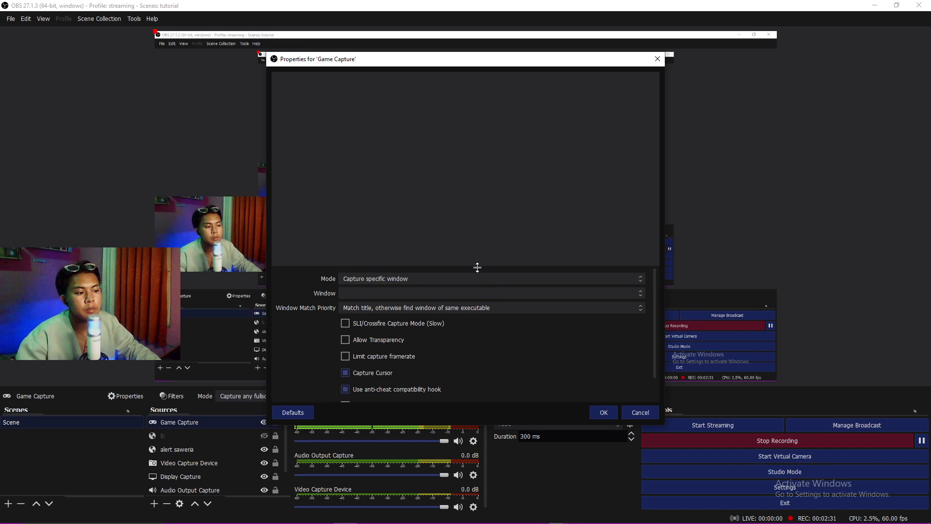
pyautogui.moveTo(485, 58)
pyautogui.mouseDown()
pyautogui.moveTo(493, 60)
pyautogui.moveTo(483, 59)
pyautogui.mouseUp()
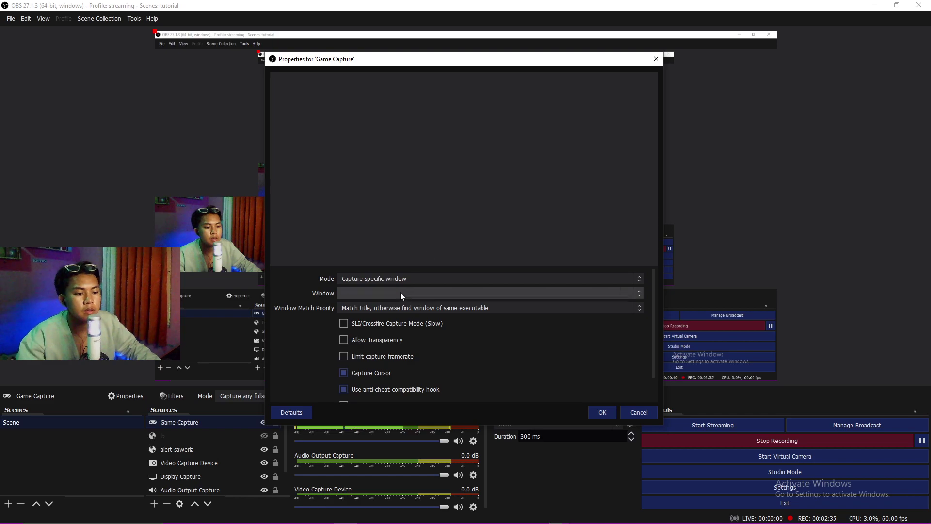
pyautogui.click(450, 290)
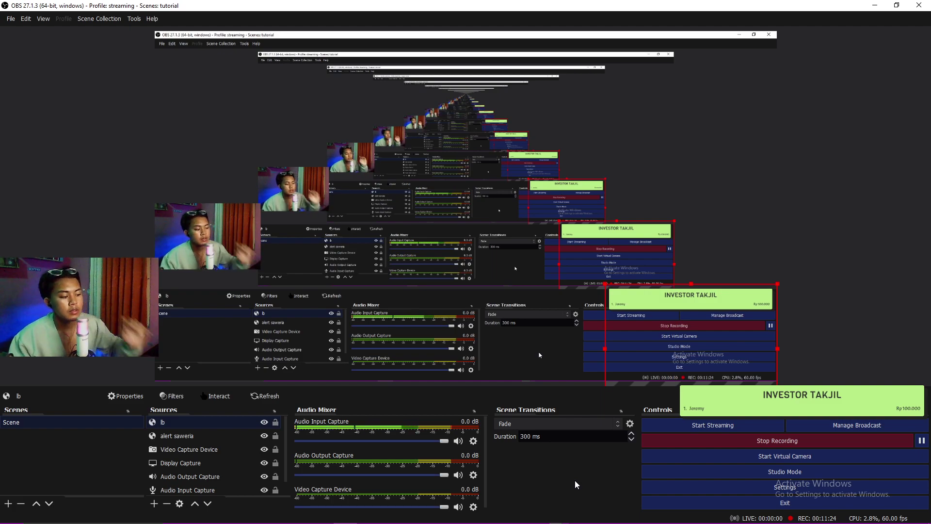
# Step: Open the OBS settings and look through the General options, including output and source alignment snapping
pyautogui.click(800, 487)
pyautogui.moveTo(455, 87); pyautogui.dragTo(517, 61)
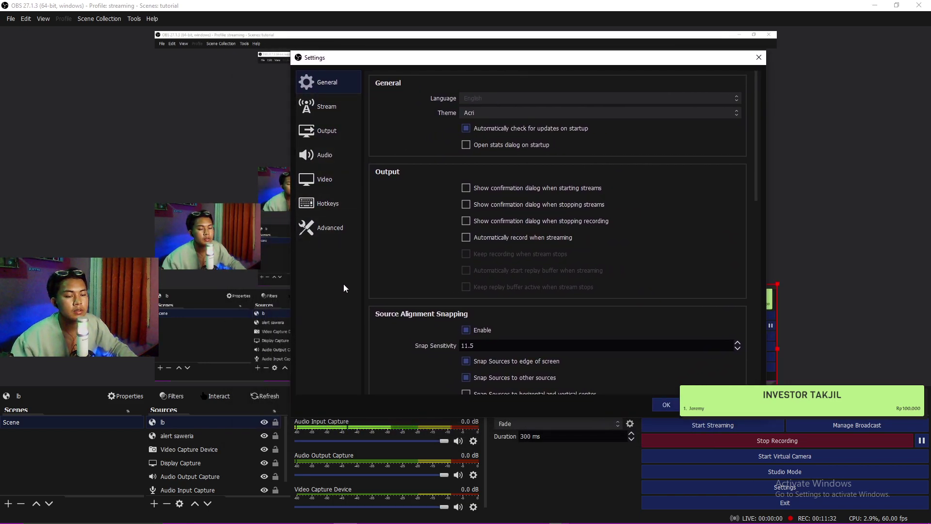
pyautogui.moveTo(536, 60); pyautogui.dragTo(504, 57)
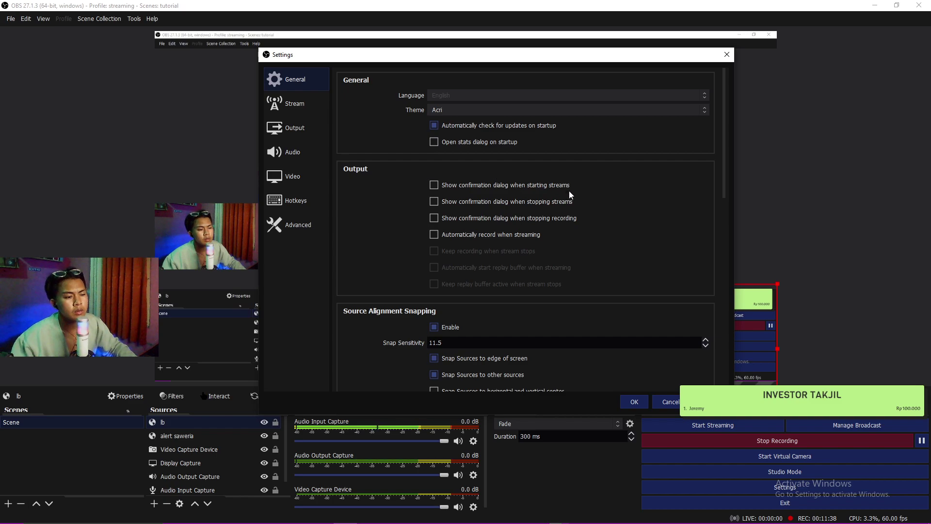
pyautogui.scroll(-6, 568, 191)
pyautogui.scroll(-5, 679, 250)
pyautogui.scroll(14, 704, 228)
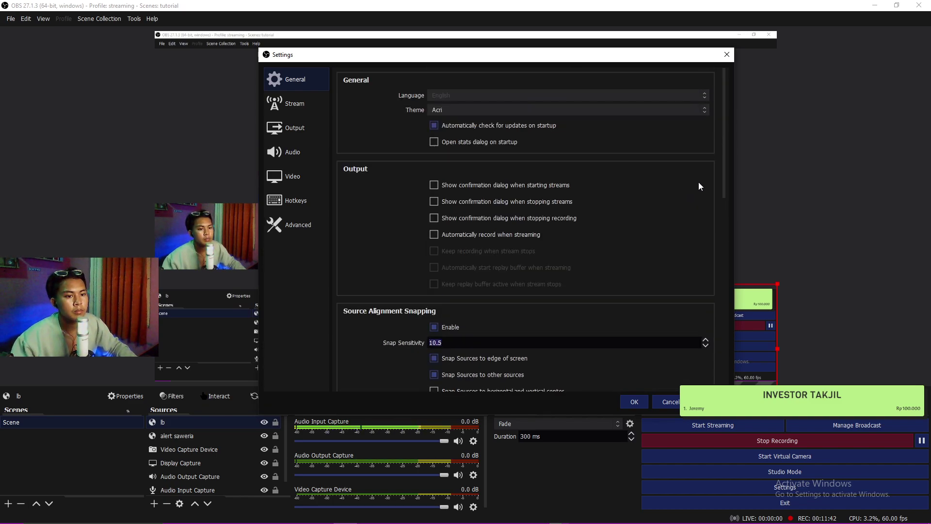
pyautogui.moveTo(624, 57); pyautogui.dragTo(750, 40)
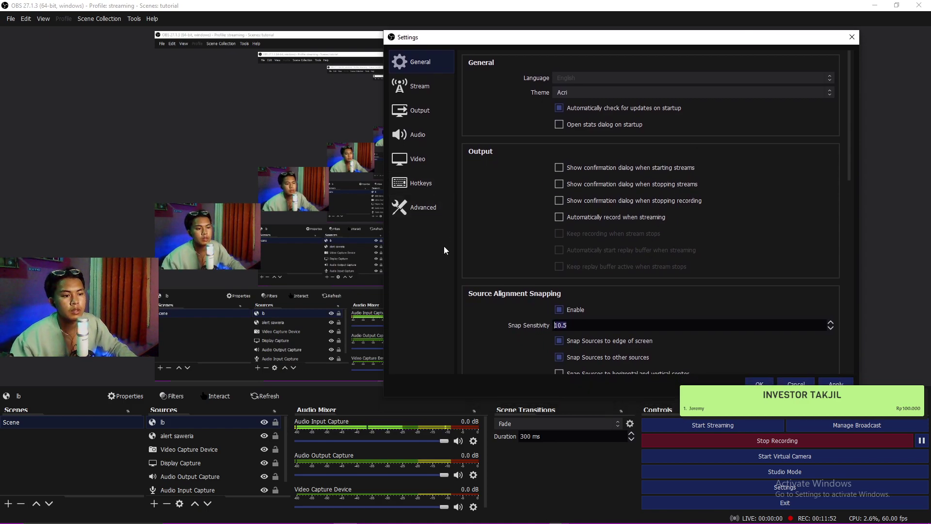
pyautogui.moveTo(680, 40); pyautogui.dragTo(678, 34)
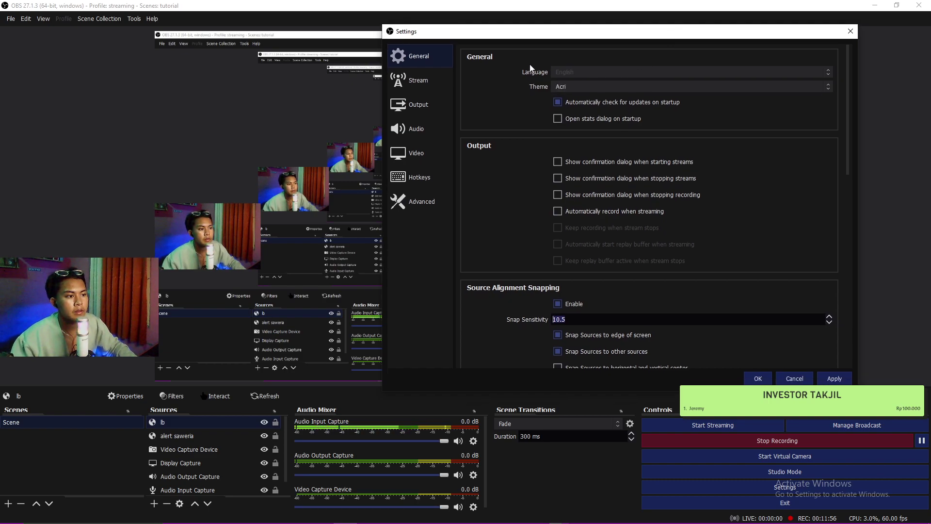
# Step: Open the Stream settings and examine the YouTube - RTMPS service, ingest server, connected account and bitrate recommendations
pyautogui.click(421, 86)
pyautogui.moveTo(658, 33); pyautogui.dragTo(736, 31)
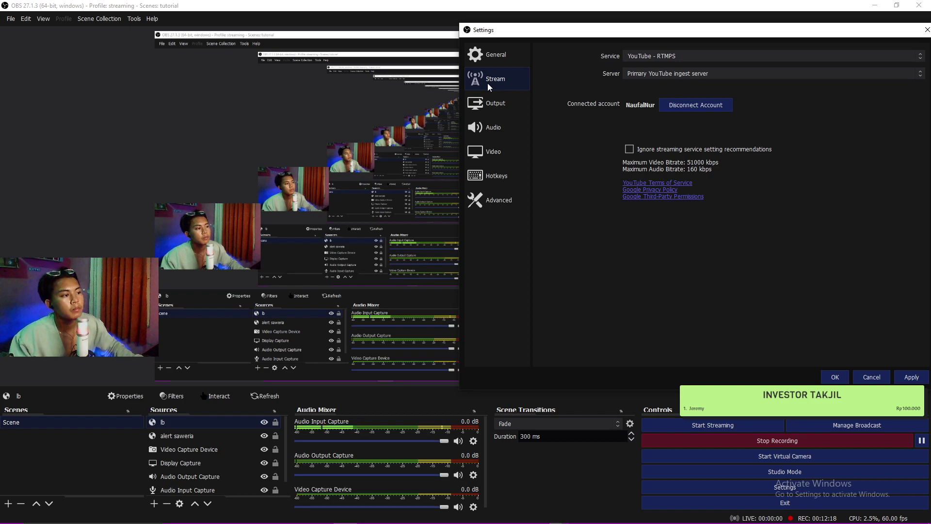
pyautogui.moveTo(734, 32); pyautogui.dragTo(659, 49)
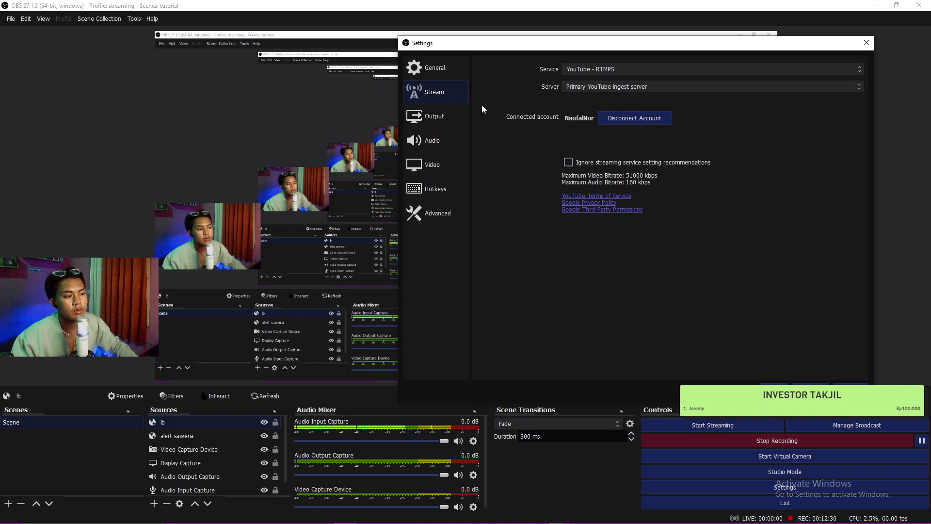
pyautogui.moveTo(740, 46); pyautogui.dragTo(737, 40)
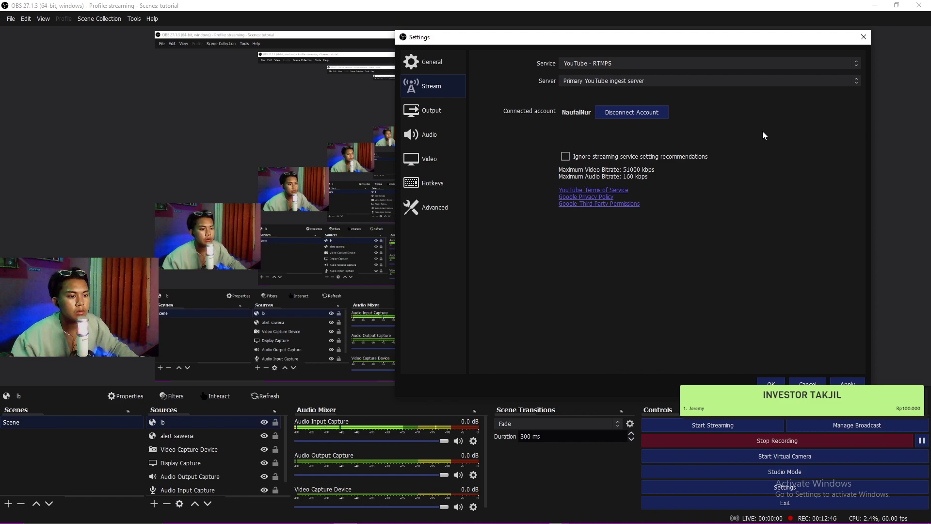
pyautogui.moveTo(743, 39)
pyautogui.mouseDown()
pyautogui.moveTo(770, 38)
pyautogui.moveTo(759, 38)
pyautogui.mouseUp()
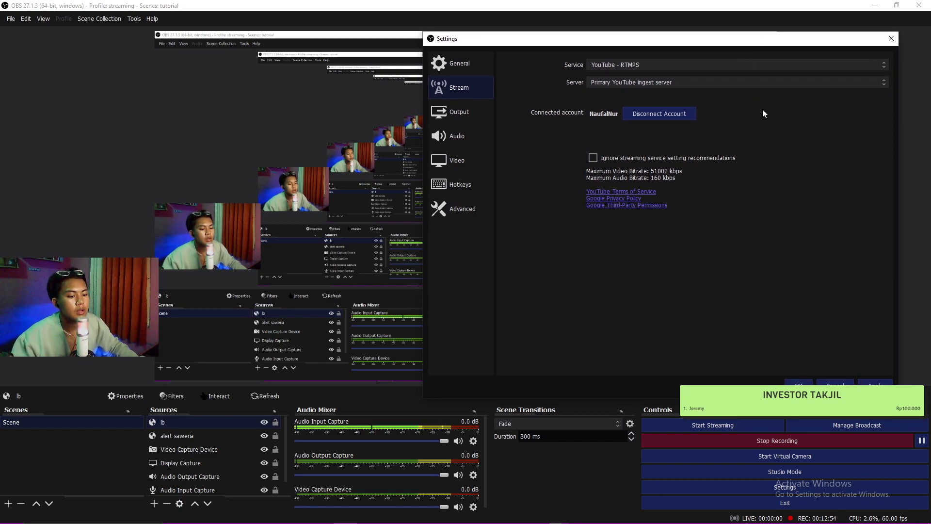
pyautogui.moveTo(744, 40)
pyautogui.mouseDown()
pyautogui.moveTo(726, 40)
pyautogui.moveTo(742, 27)
pyautogui.mouseUp()
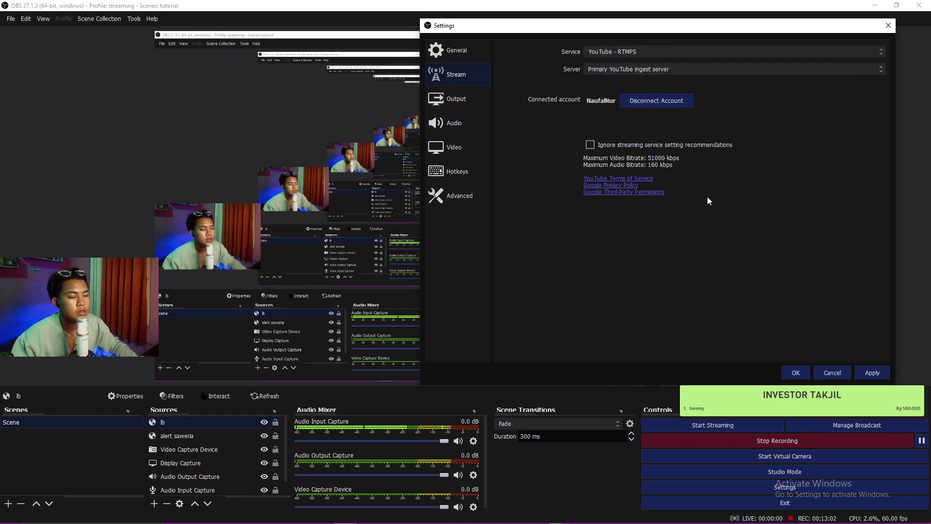
# Step: Open the Output settings and examine the Streaming options, including output mode, audio track, encoder and rescaled output
pyautogui.click(456, 98)
pyautogui.moveTo(655, 32); pyautogui.dragTo(537, 44)
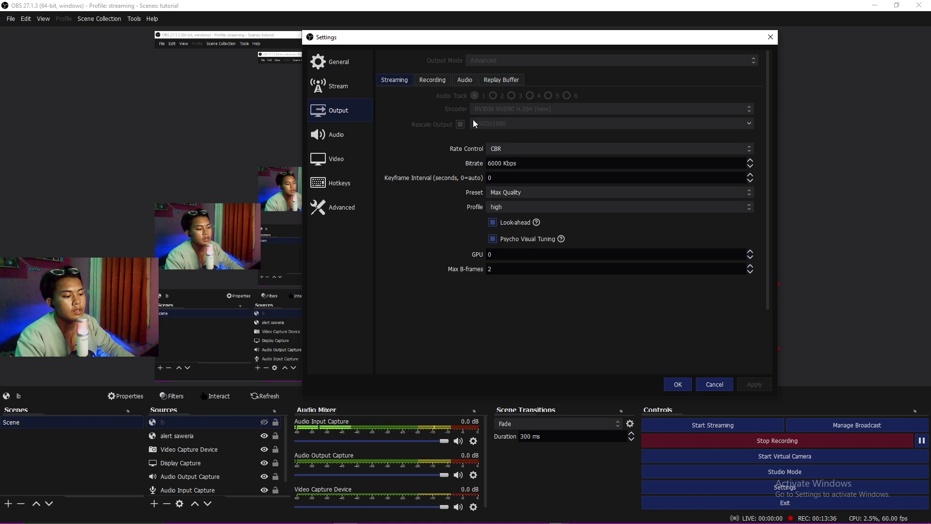
pyautogui.moveTo(510, 42); pyautogui.dragTo(542, 38)
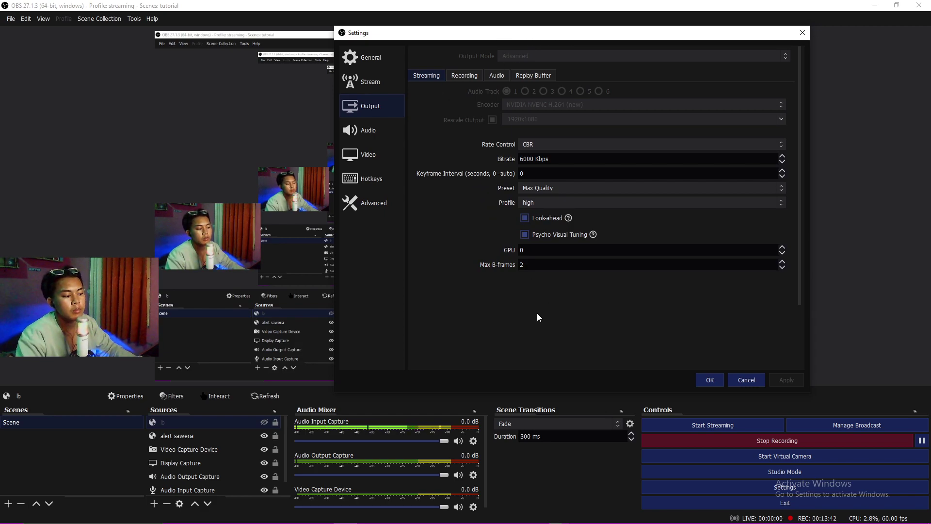
pyautogui.moveTo(550, 32); pyautogui.dragTo(537, 31)
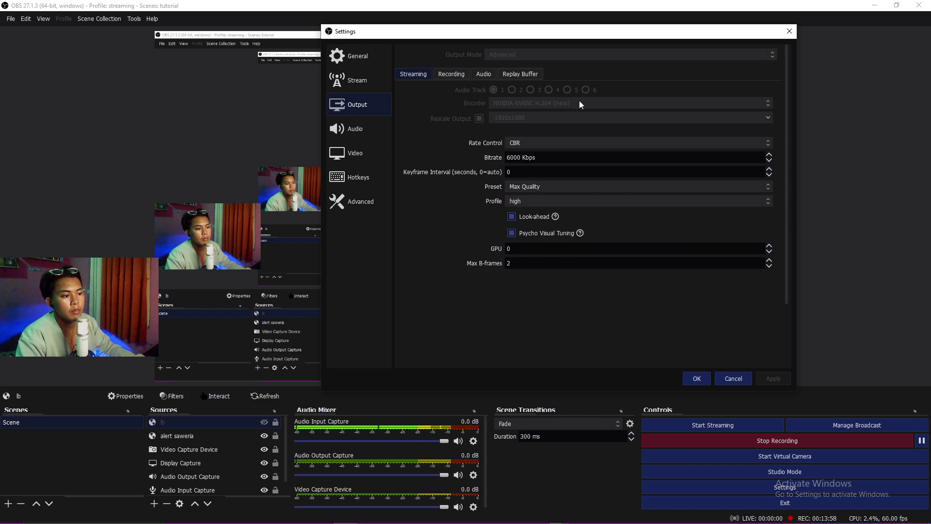
pyautogui.moveTo(575, 32); pyautogui.dragTo(624, 38)
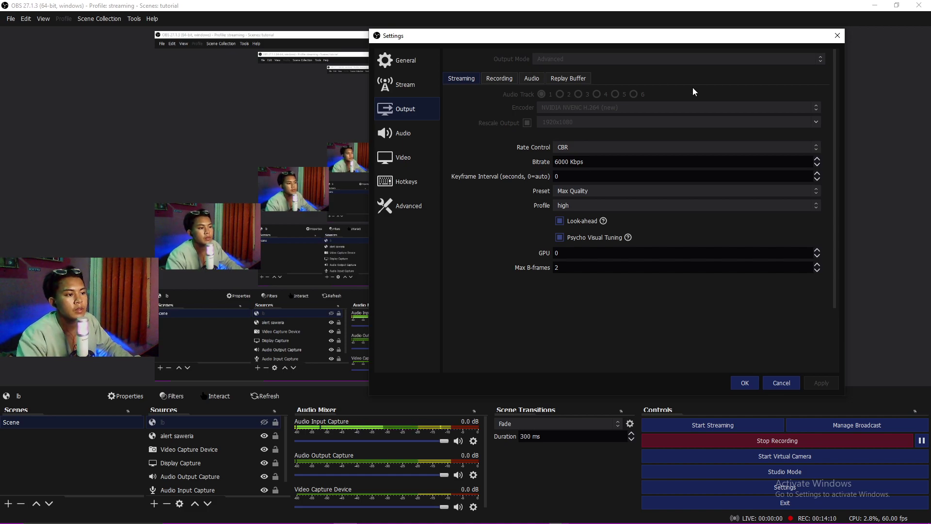
pyautogui.moveTo(646, 43); pyautogui.dragTo(609, 45)
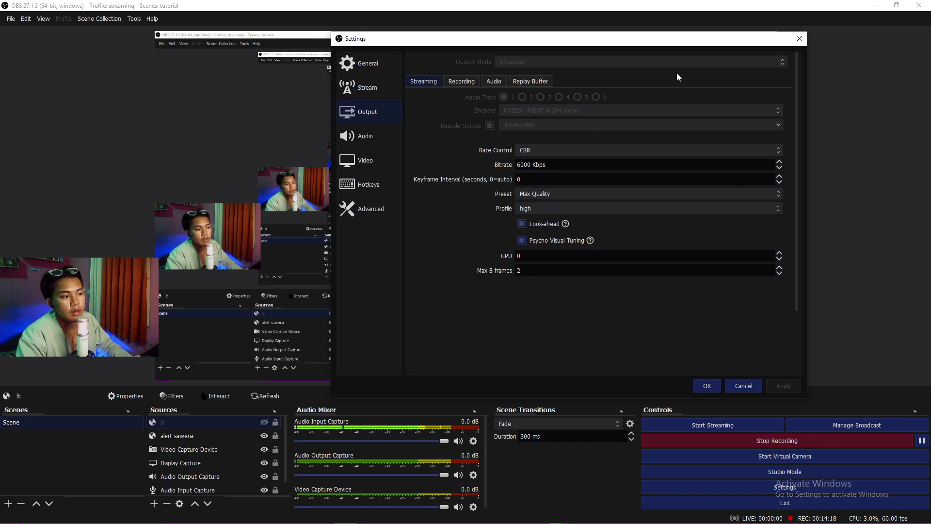
pyautogui.moveTo(672, 45); pyautogui.dragTo(689, 44)
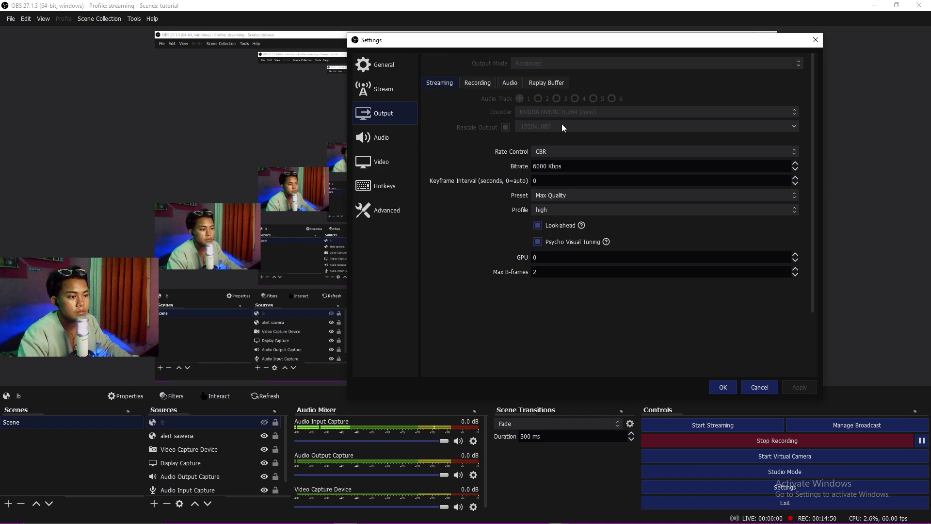
pyautogui.moveTo(612, 41); pyautogui.dragTo(639, 44)
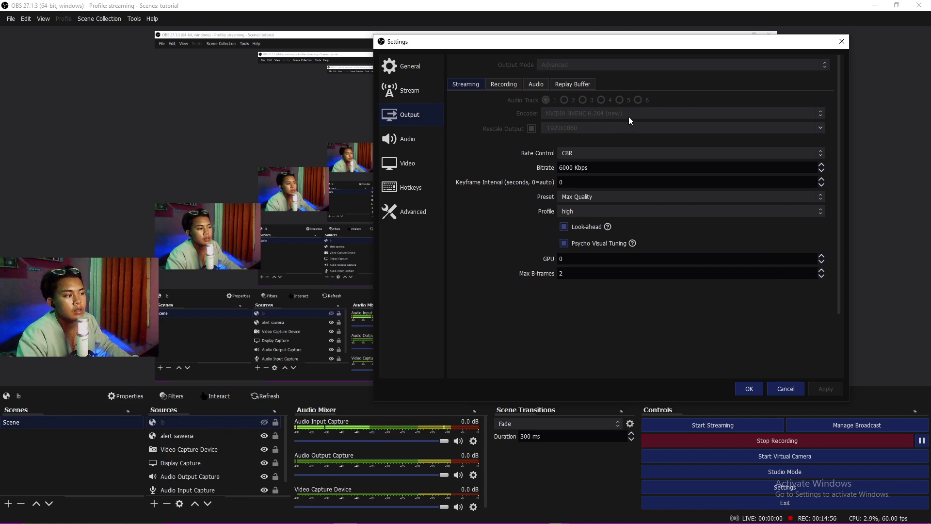
pyautogui.moveTo(674, 46); pyautogui.dragTo(679, 36)
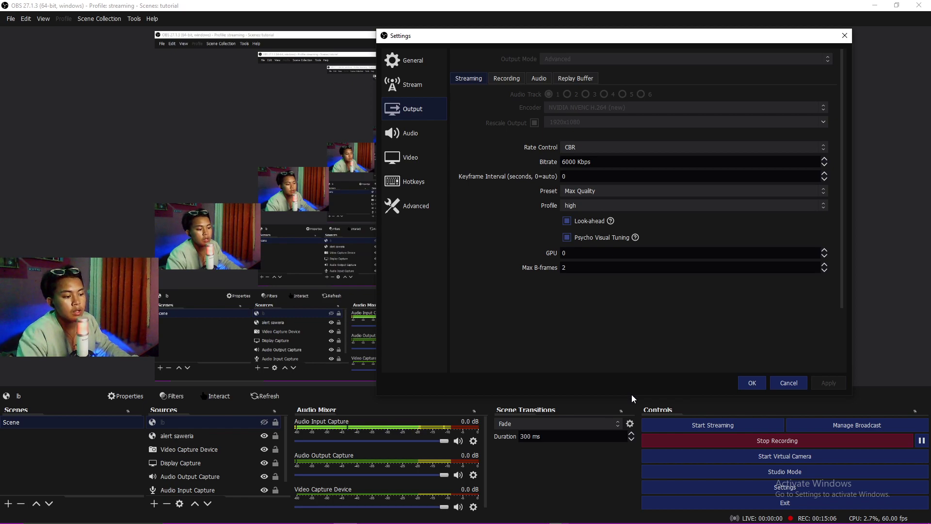
pyautogui.moveTo(631, 396); pyautogui.dragTo(631, 382)
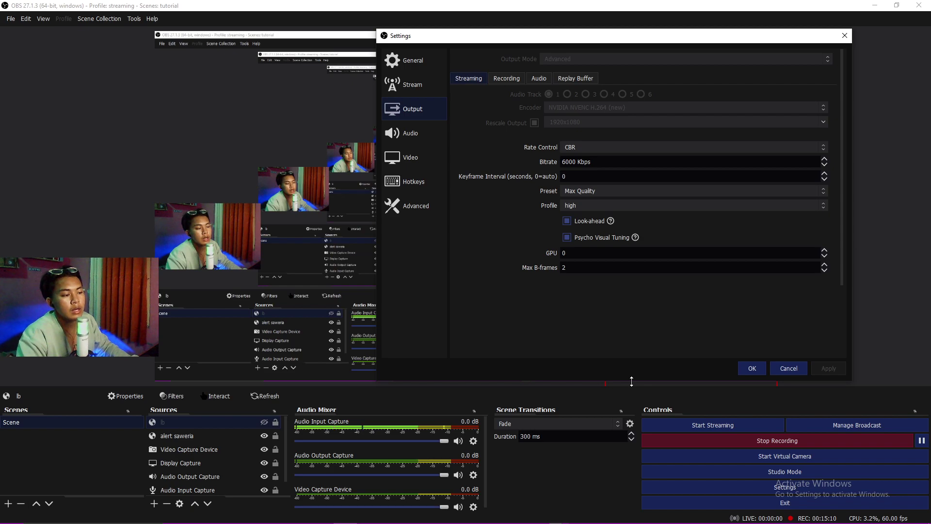
pyautogui.moveTo(643, 43); pyautogui.dragTo(641, 46)
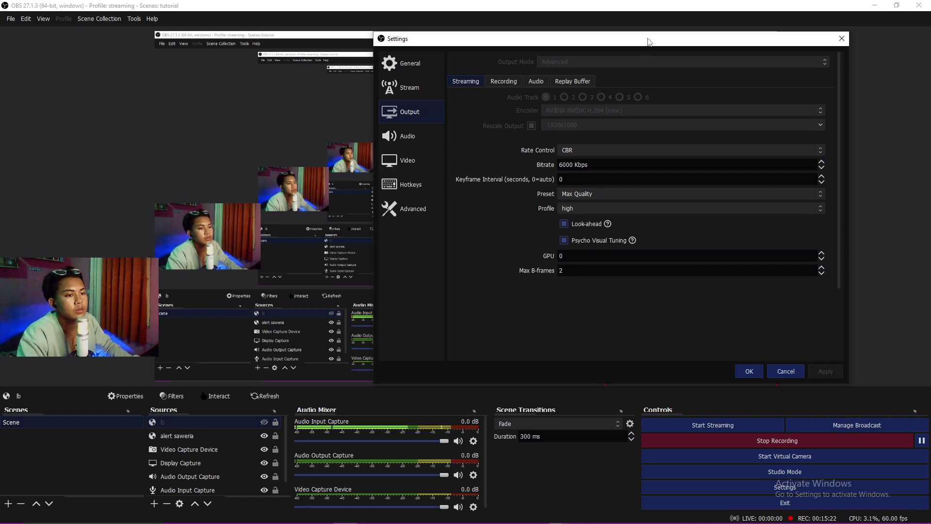
pyautogui.moveTo(650, 41); pyautogui.dragTo(696, 37)
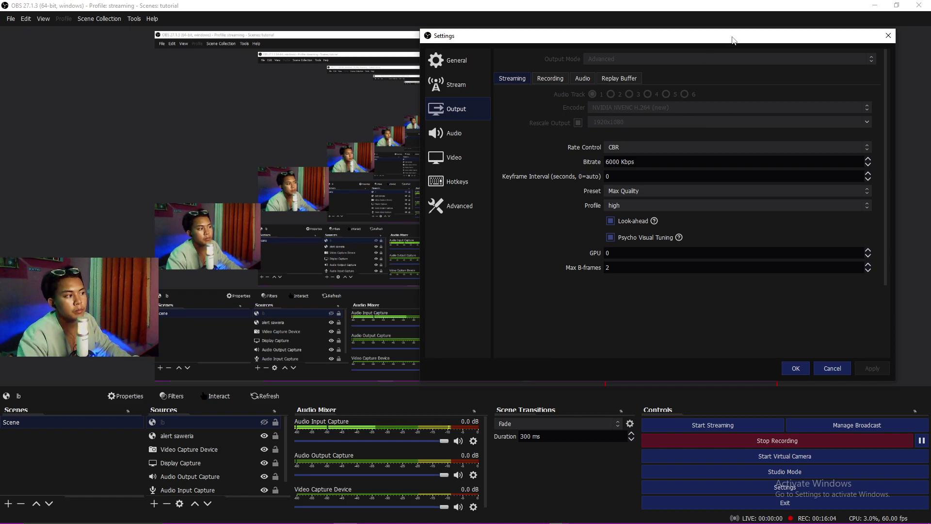
pyautogui.moveTo(731, 38); pyautogui.dragTo(718, 40)
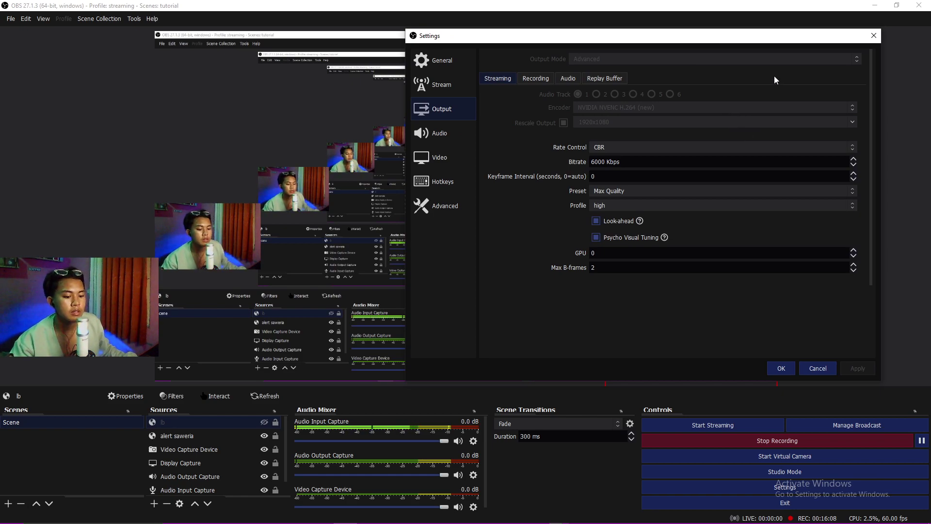
pyautogui.moveTo(681, 43); pyautogui.dragTo(654, 49)
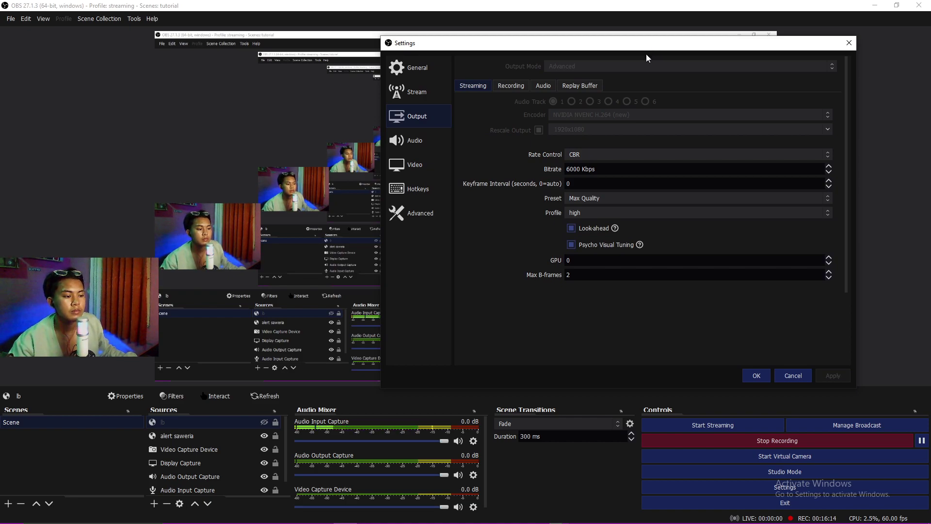
pyautogui.moveTo(649, 44); pyautogui.dragTo(665, 40)
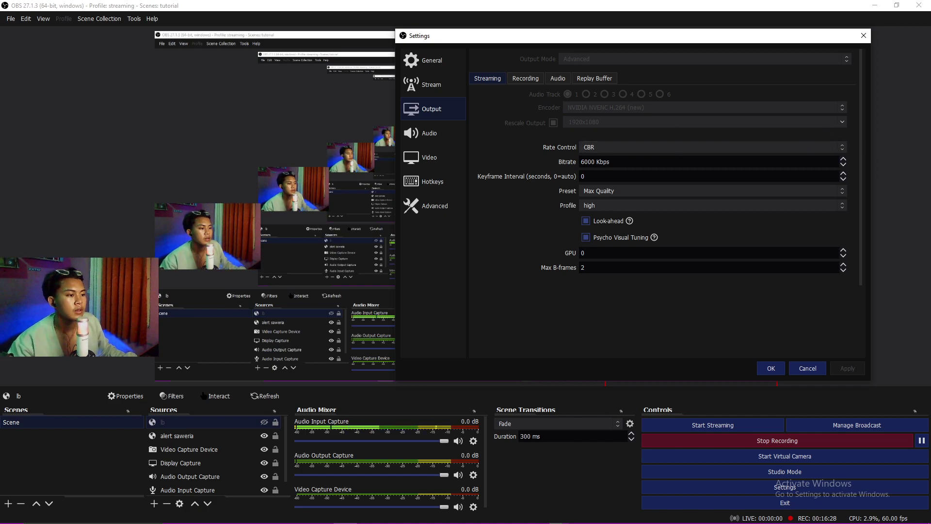
# Step: Look through the Rate Control choices for streaming, keeping CBR selected
pyautogui.click(619, 147)
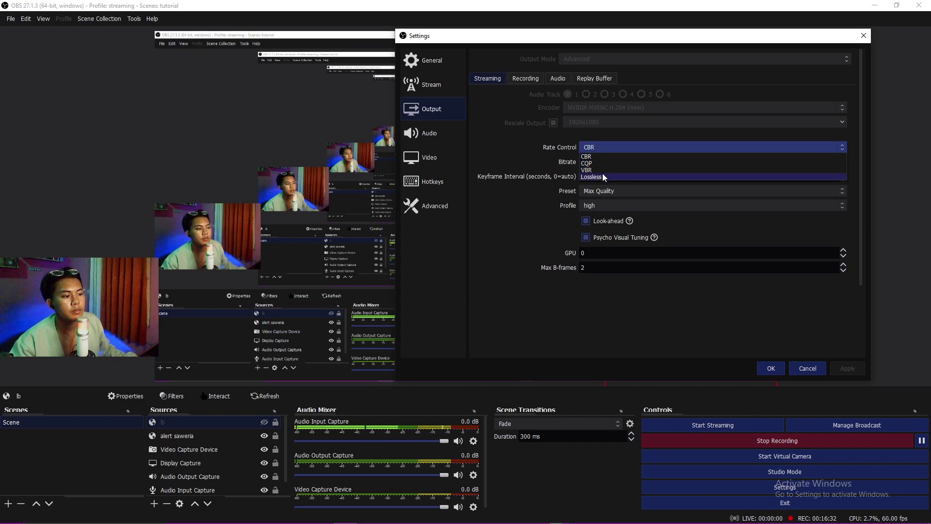
pyautogui.click(624, 145)
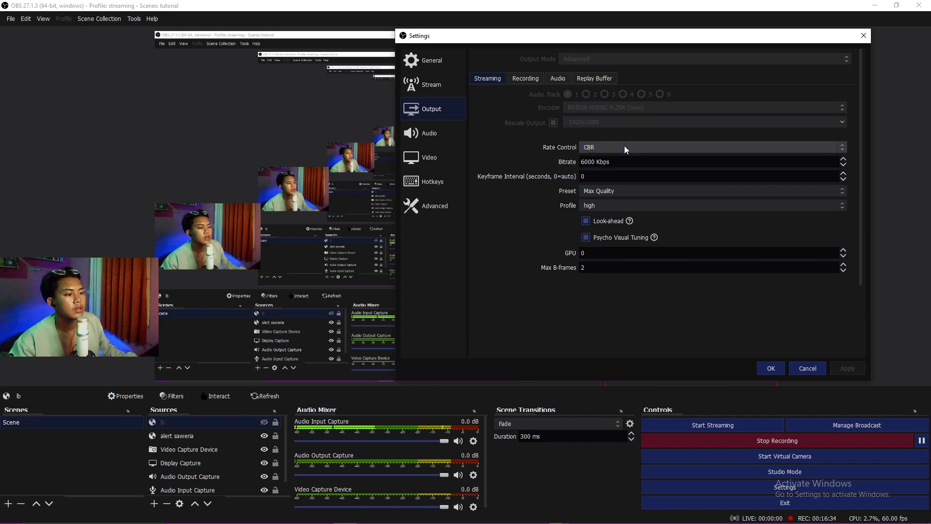
pyautogui.click(624, 147)
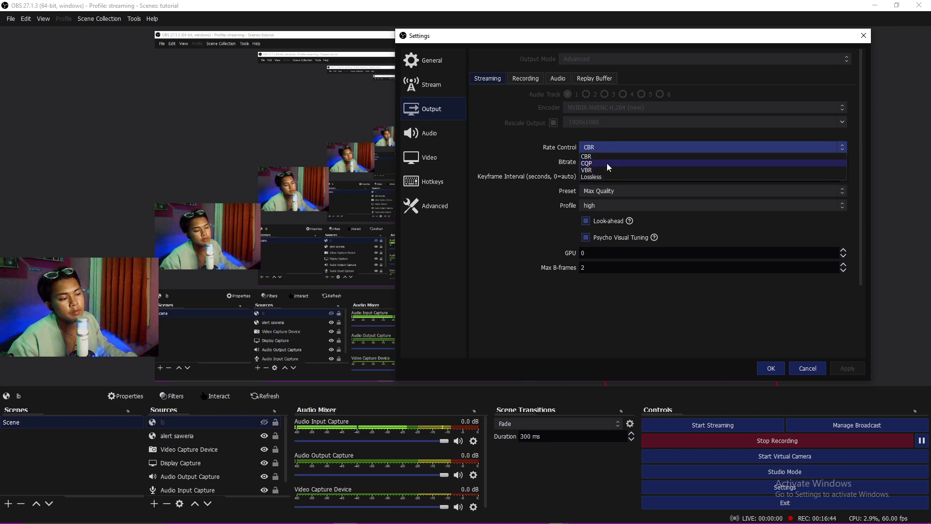
pyautogui.click(618, 147)
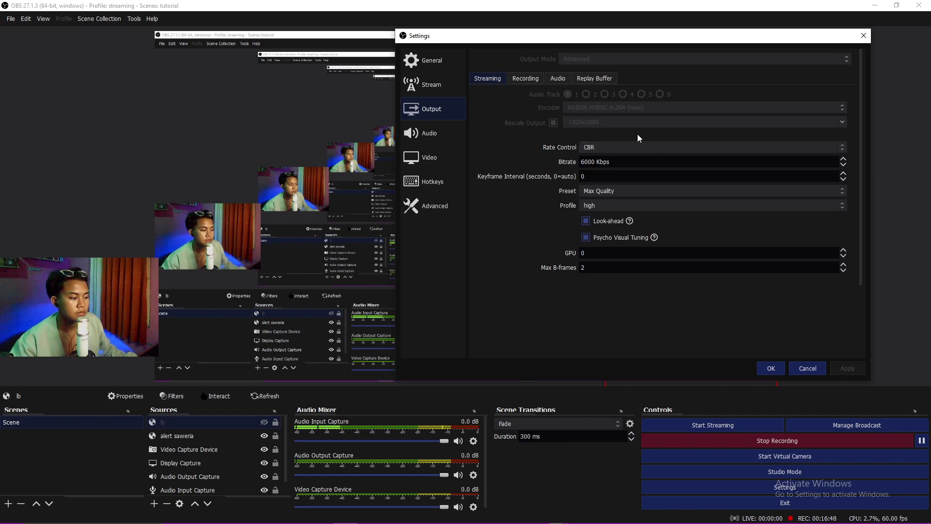
pyautogui.click(614, 148)
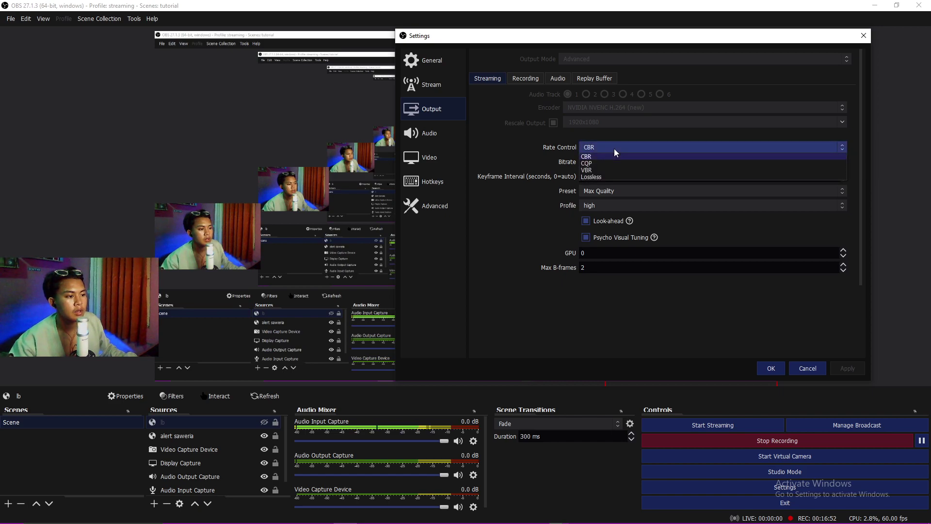
pyautogui.click(614, 148)
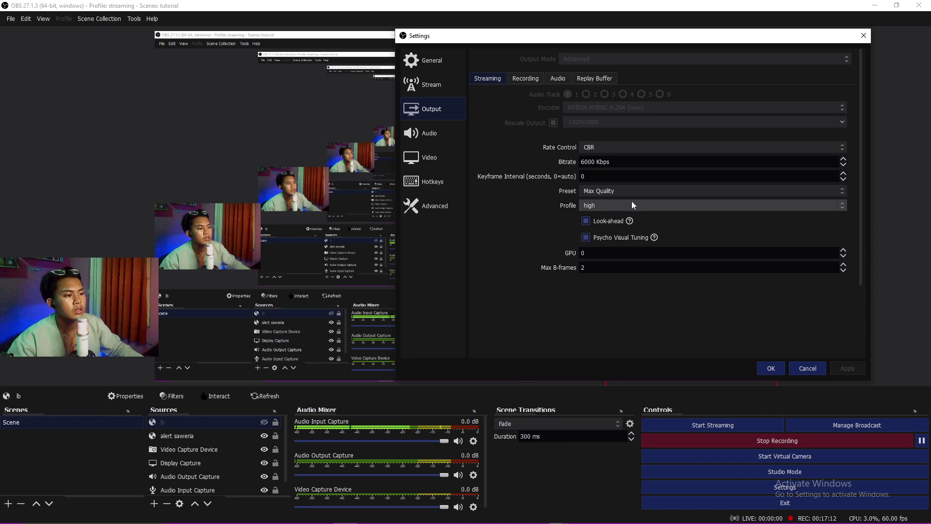
pyautogui.moveTo(626, 39); pyautogui.dragTo(634, 40)
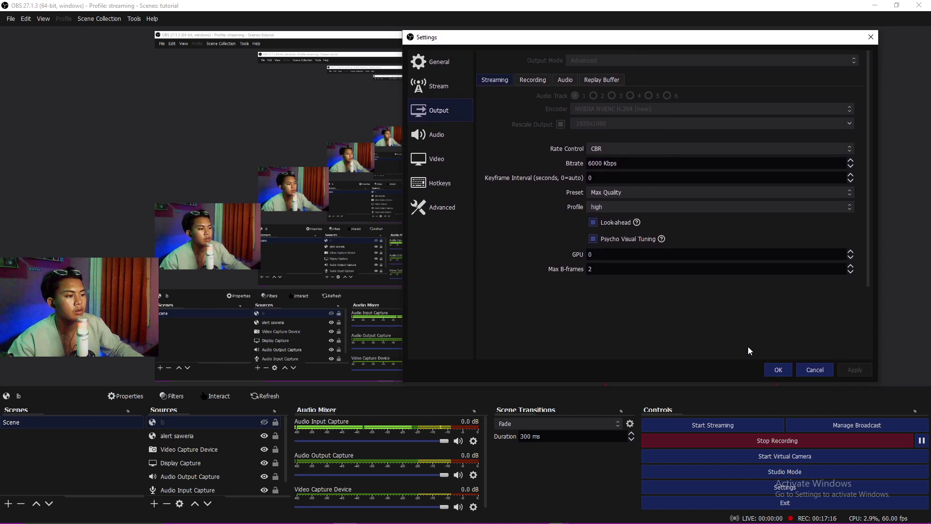
pyautogui.click(638, 148)
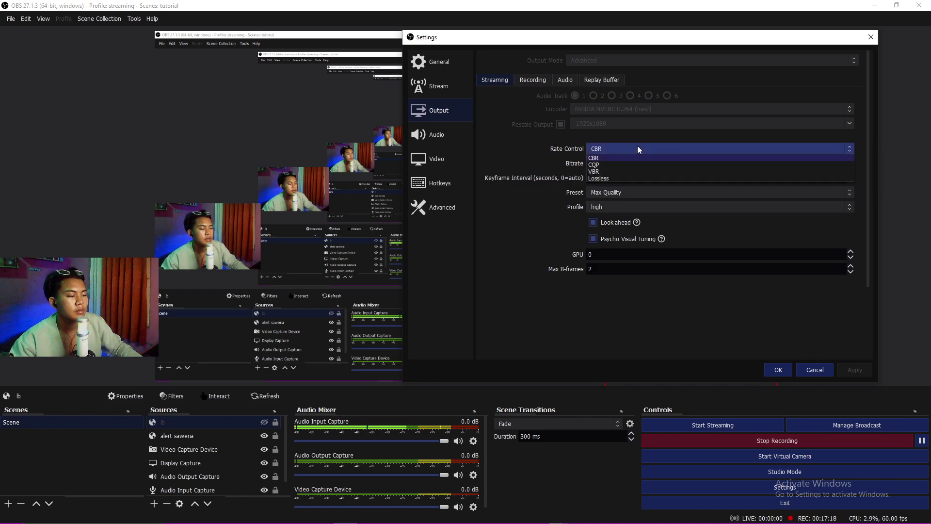
pyautogui.click(638, 148)
pyautogui.click(637, 148)
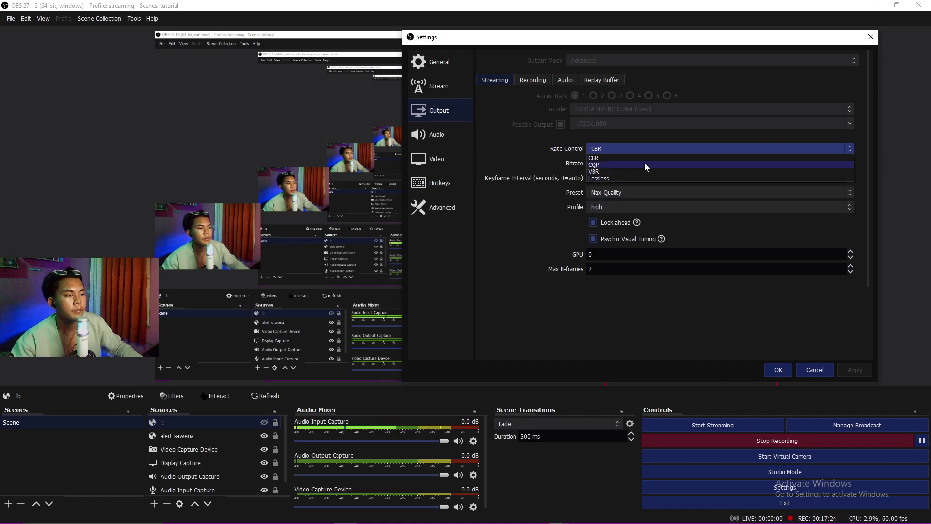
pyautogui.click(725, 147)
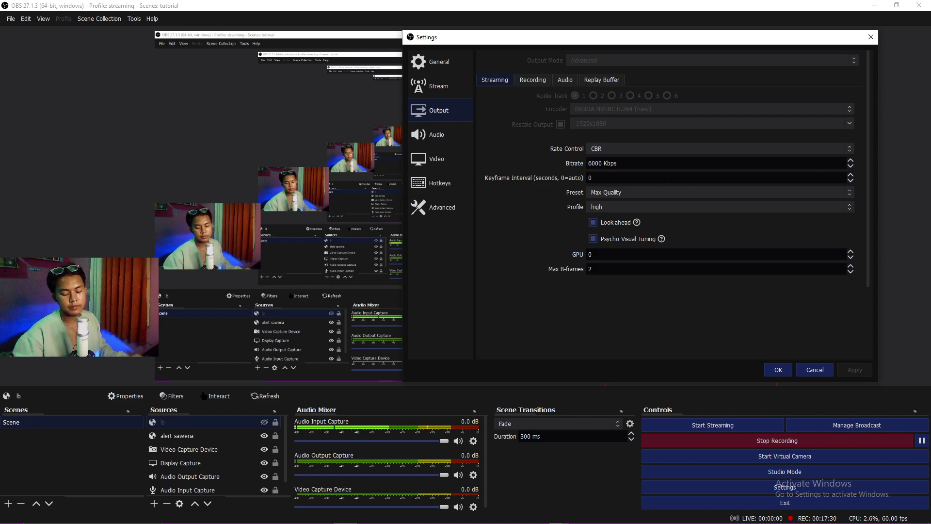
# Step: Switch to Chrome to consult the recommended YouTube video bitrate table, and return to the OBS output settings
pyautogui.hotkey('alt', 'Tab')
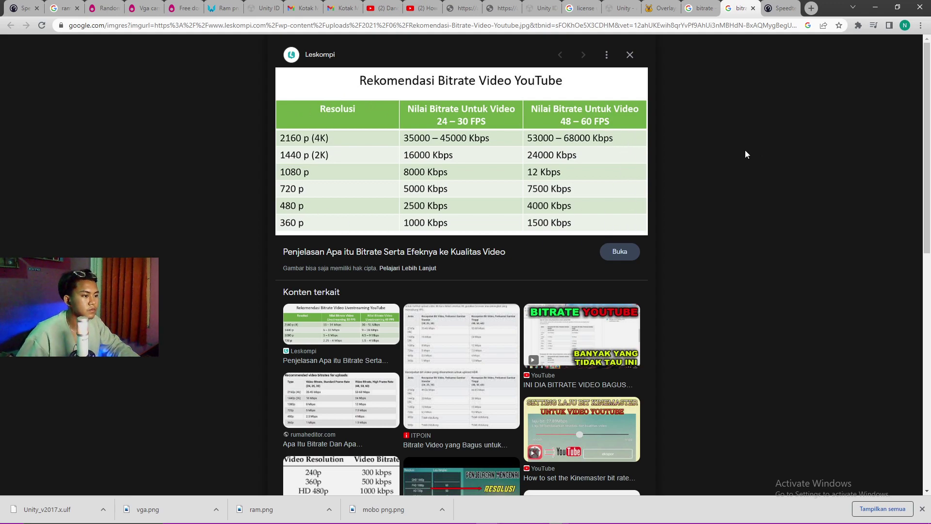
pyautogui.hotkey('alt', 'Tab')
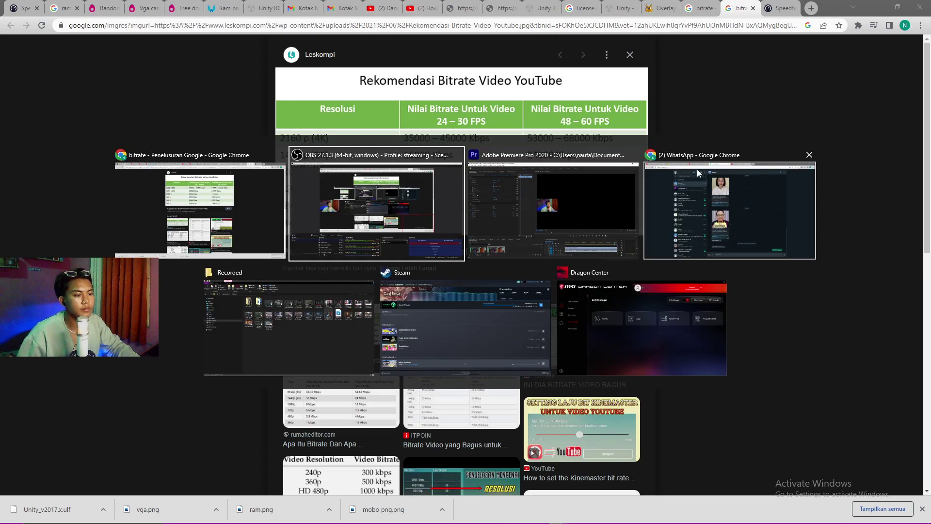
pyautogui.click(416, 236)
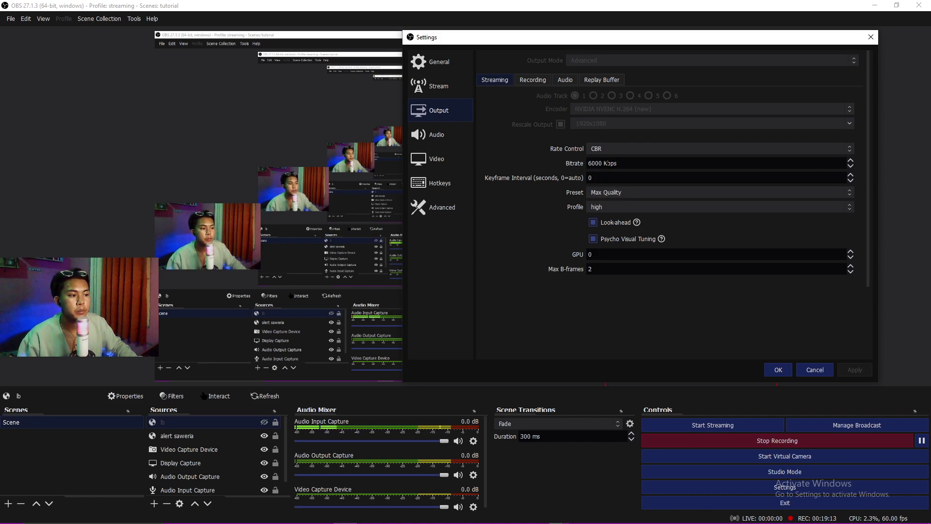
# Step: Switch from OBS back to Chrome and open the Speedtest results to check the connection's upload speed
pyautogui.moveTo(631, 39); pyautogui.dragTo(650, 47)
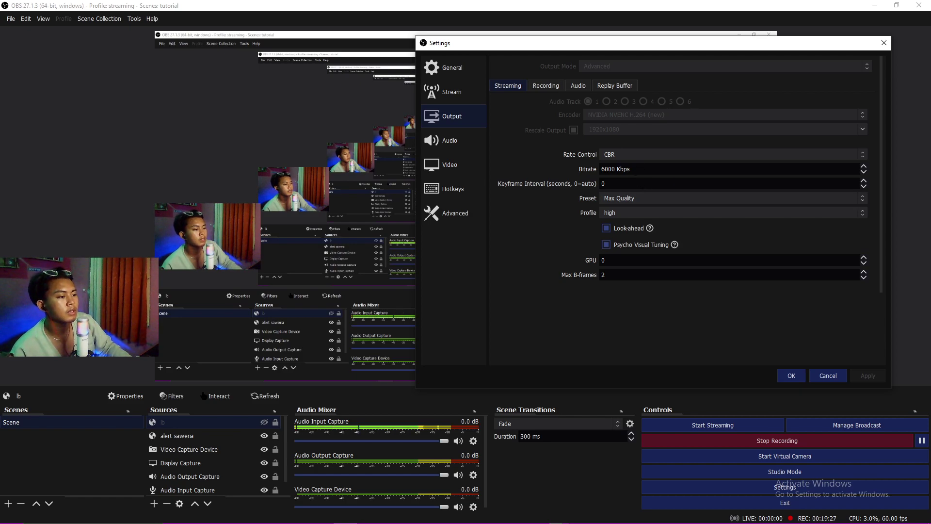
pyautogui.hotkey('alt', 'Tab')
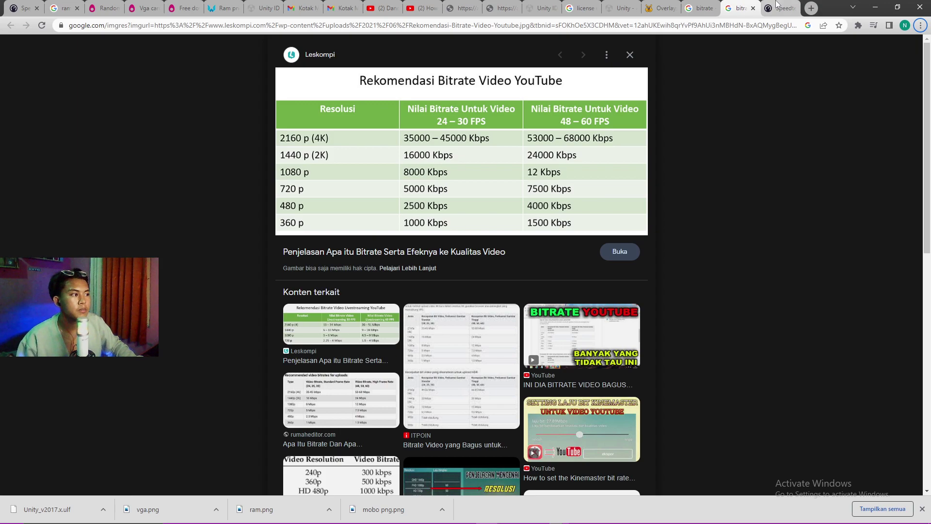
pyautogui.click(776, 8)
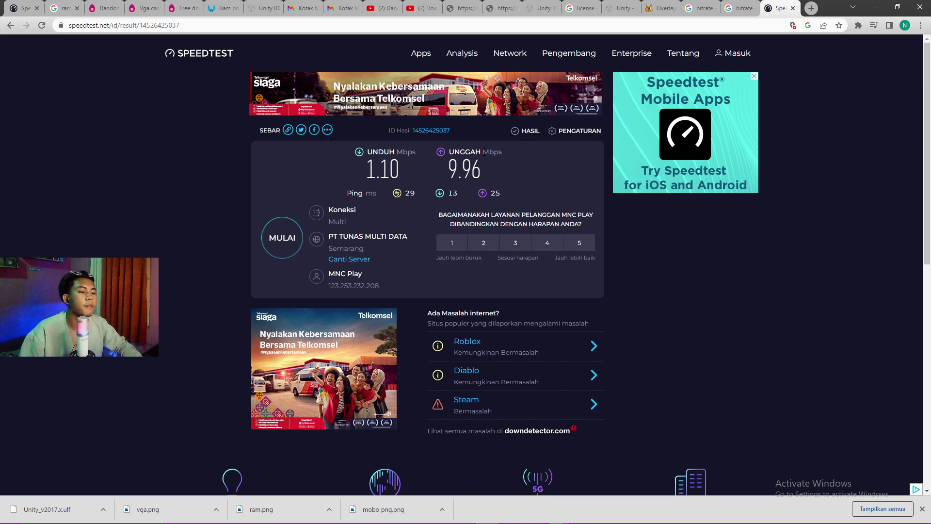
# Step: Switch from Chrome back to the OBS output settings and review the streaming bitrate
pyautogui.hotkey('alt', 'Tab')
pyautogui.click(420, 243)
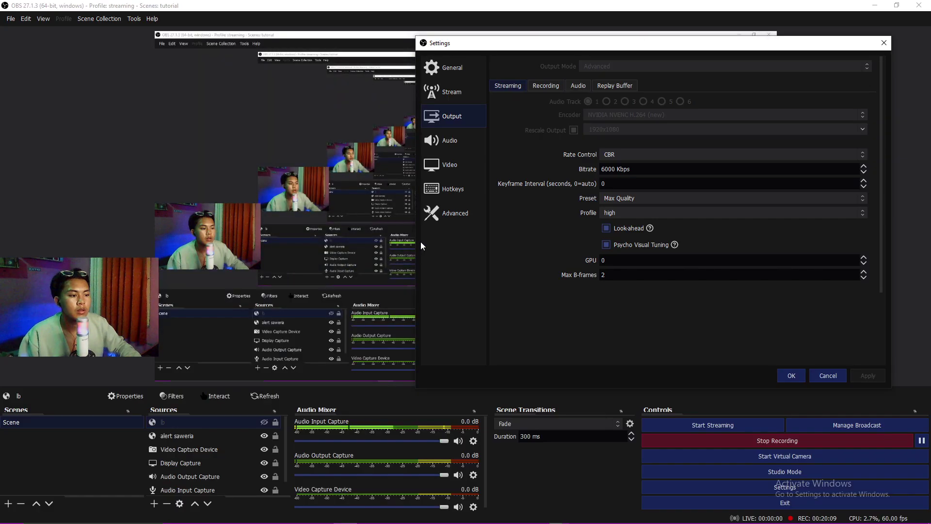
pyautogui.moveTo(665, 49); pyautogui.dragTo(664, 44)
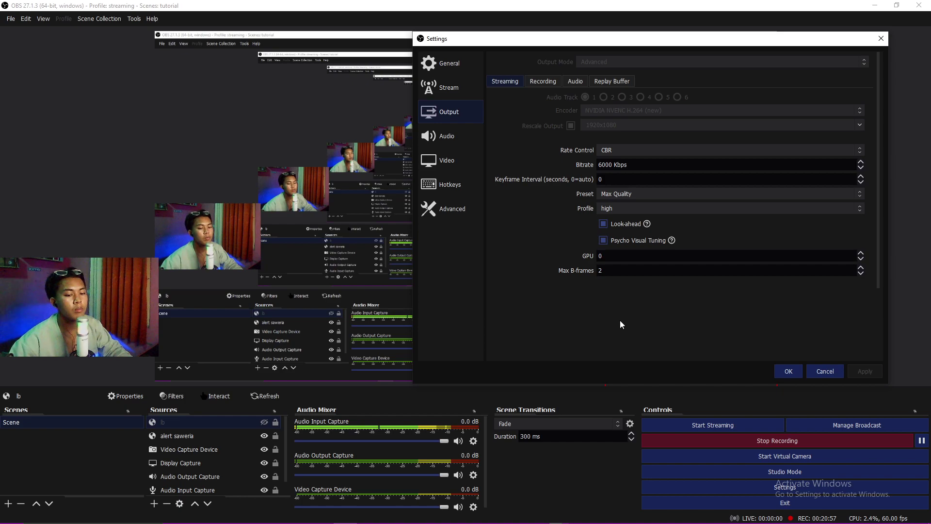
# Step: Switch to Chrome to recheck the Speedtest result and the YouTube bitrate table, and return to the OBS output settings
pyautogui.hotkey('alt', 'Tab')
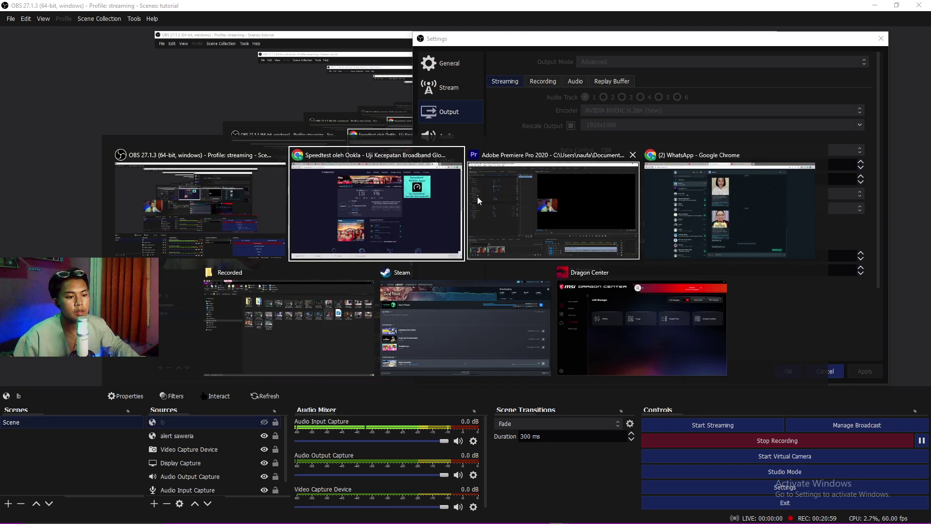
pyautogui.click(379, 214)
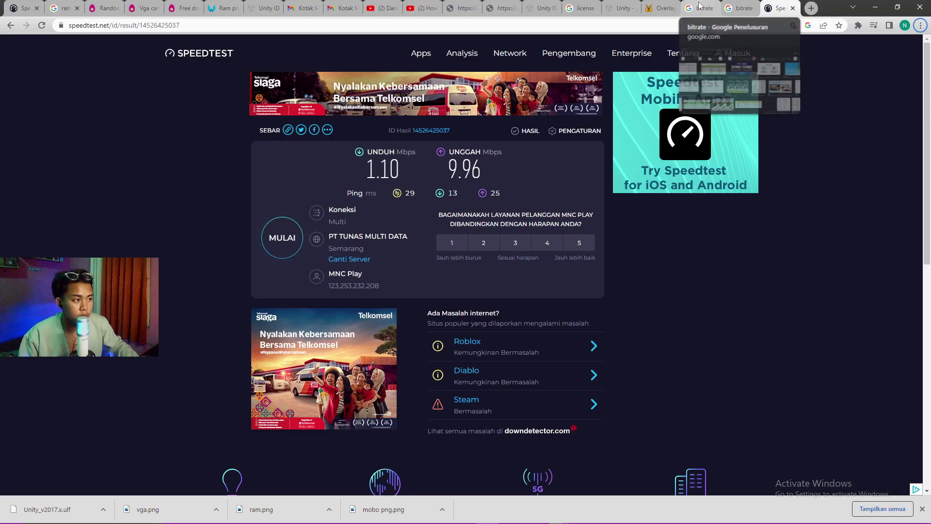
pyautogui.click(715, 8)
pyautogui.click(739, 8)
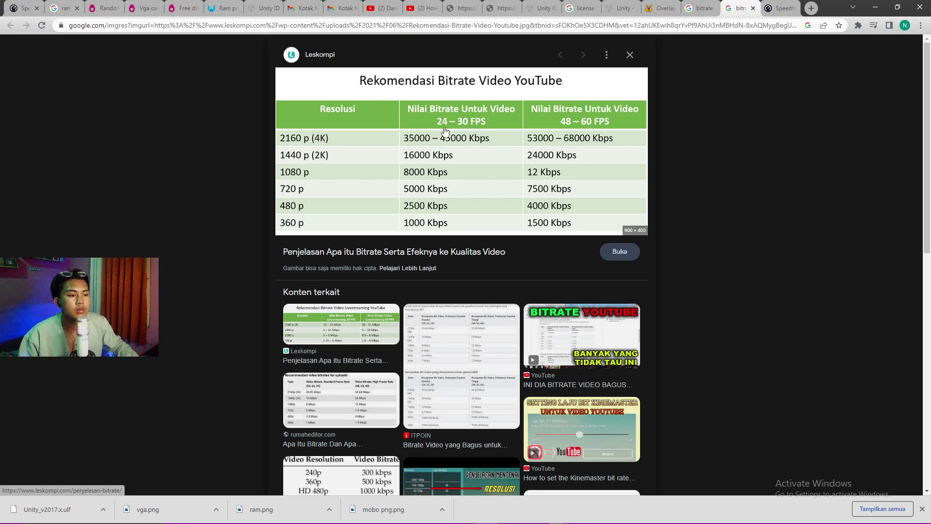
pyautogui.click(876, 8)
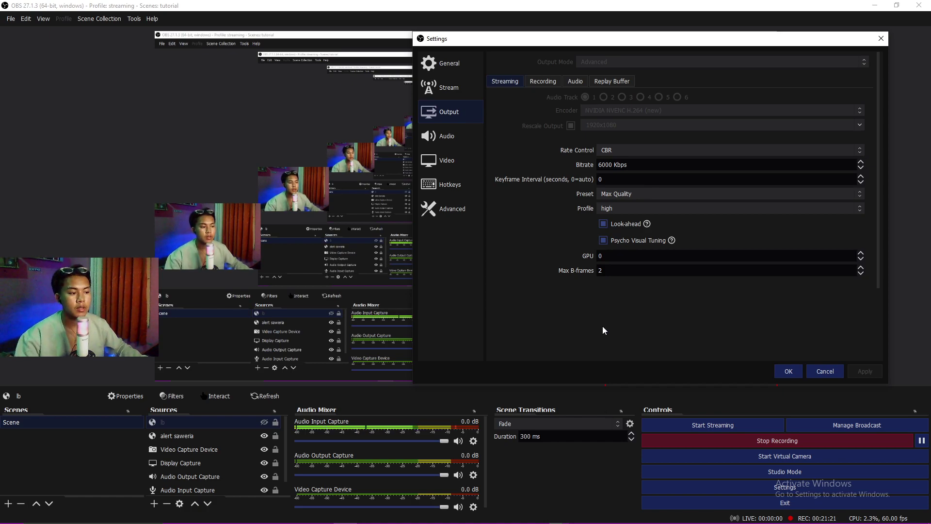
# Step: Look through the streaming encoder's Preset and Profile choices, keeping Max Quality and high selected
pyautogui.scroll(-1, 508, 163)
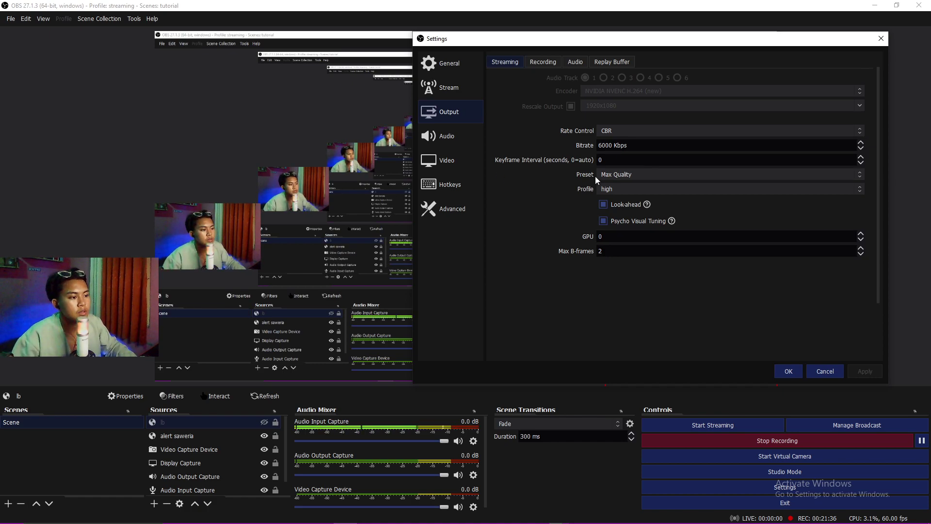
pyautogui.click(699, 175)
pyautogui.click(694, 174)
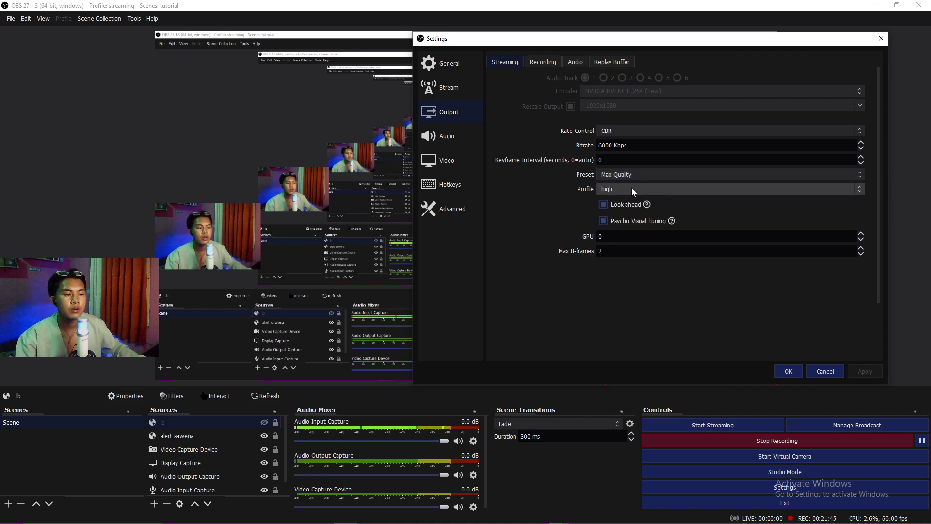
pyautogui.click(644, 175)
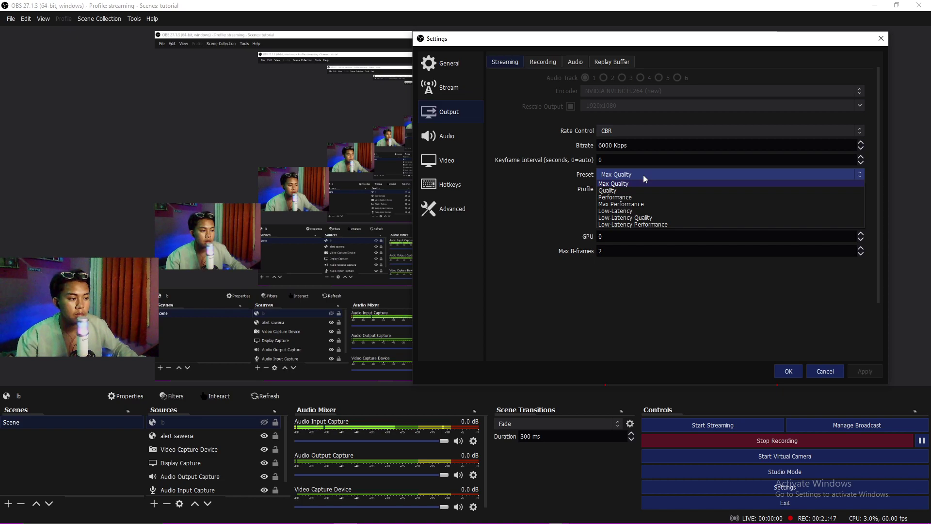
pyautogui.click(644, 174)
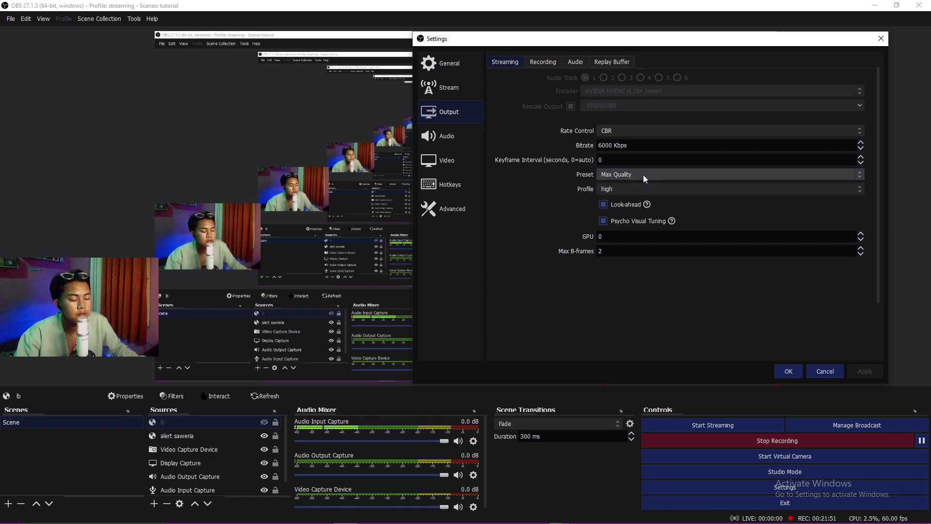
pyautogui.click(644, 189)
pyautogui.click(645, 189)
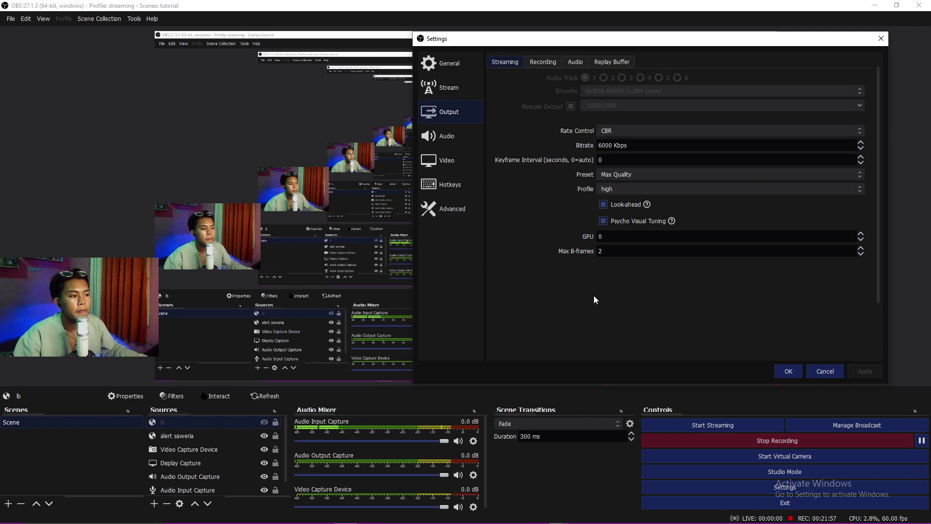
pyautogui.click(649, 174)
pyautogui.click(649, 175)
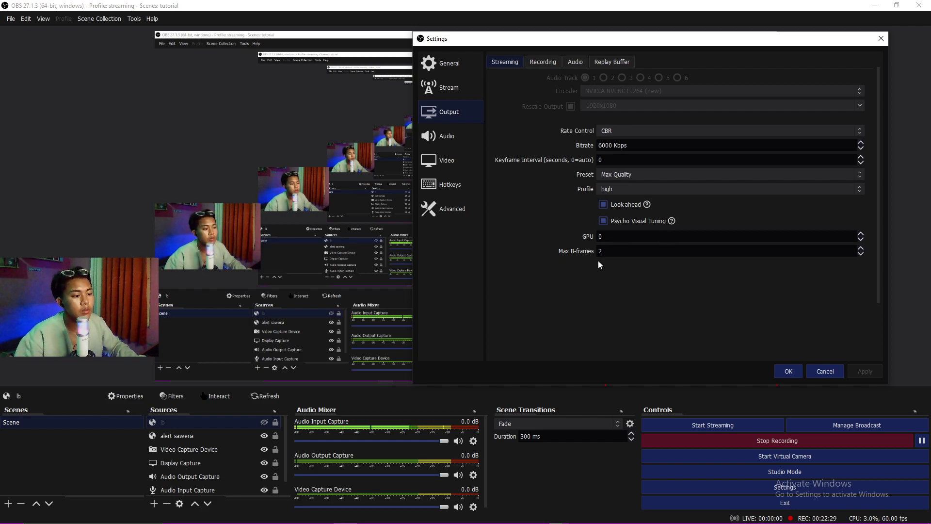
# Step: Open the Recording output options and examine the format, encoder, rate control, bitrate and preset settings
pyautogui.click(541, 64)
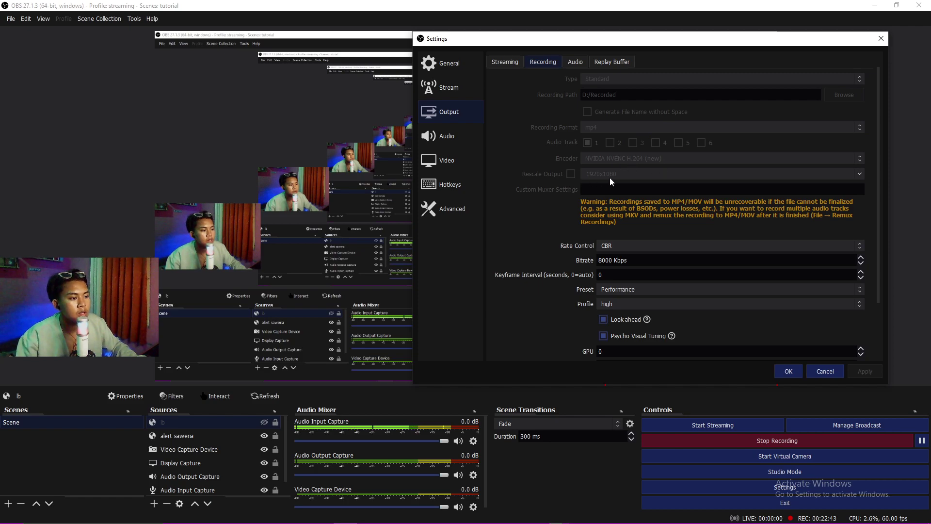
pyautogui.scroll(-2, 662, 167)
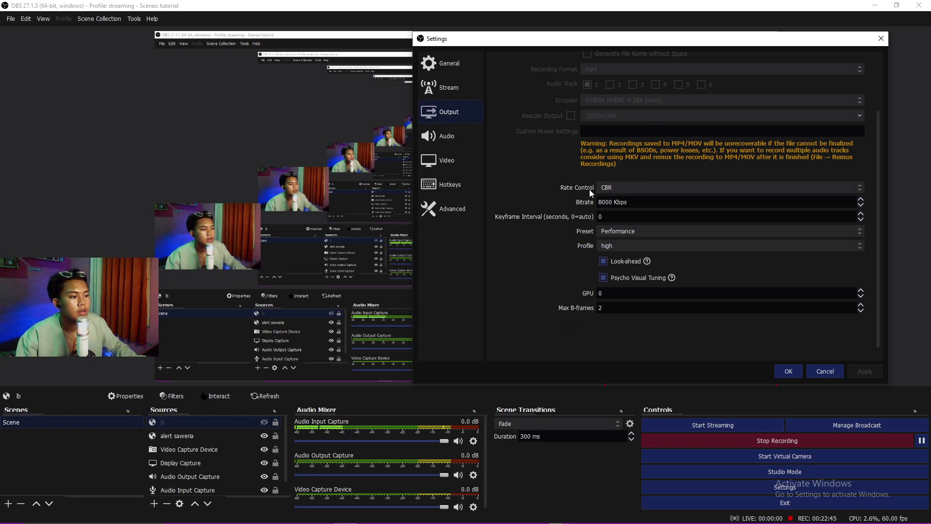
pyautogui.scroll(-1, 548, 194)
pyautogui.scroll(1, 550, 204)
pyautogui.scroll(1, 555, 201)
pyautogui.scroll(-1, 555, 201)
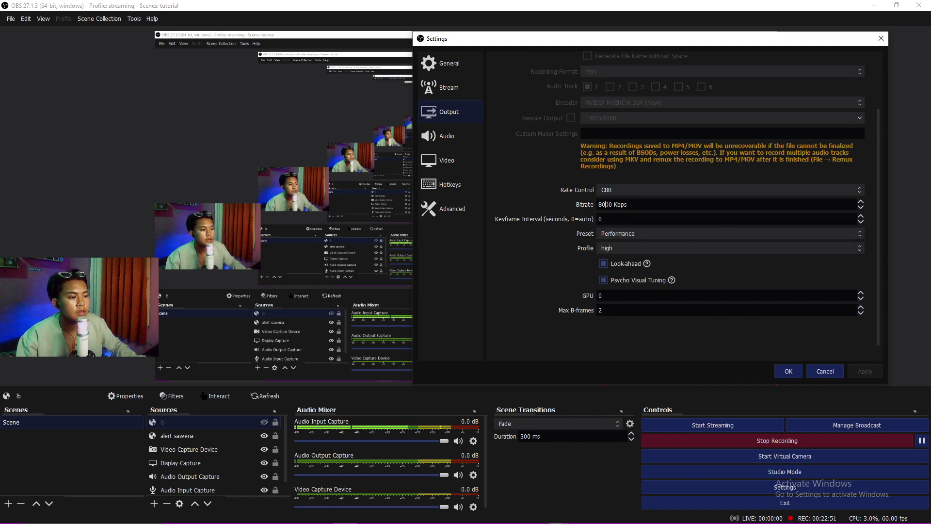
# Step: Set the recording bitrate to 8150 Kbps in the Recording output options
pyautogui.scroll(5, 634, 206)
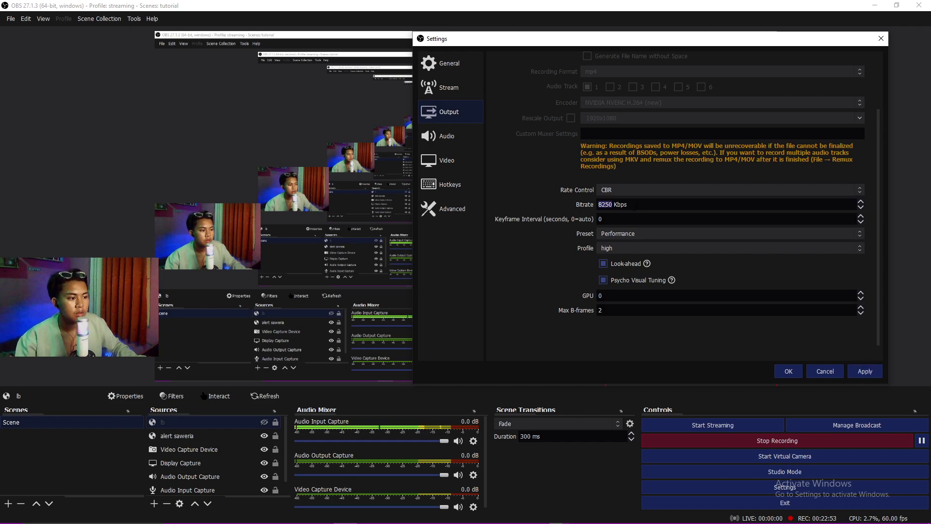
pyautogui.scroll(3, 660, 150)
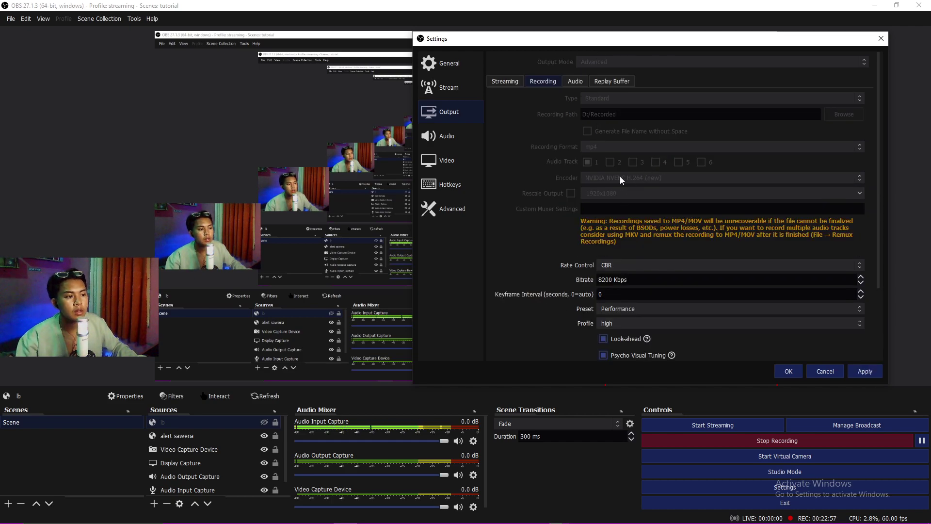
pyautogui.scroll(-1, 529, 234)
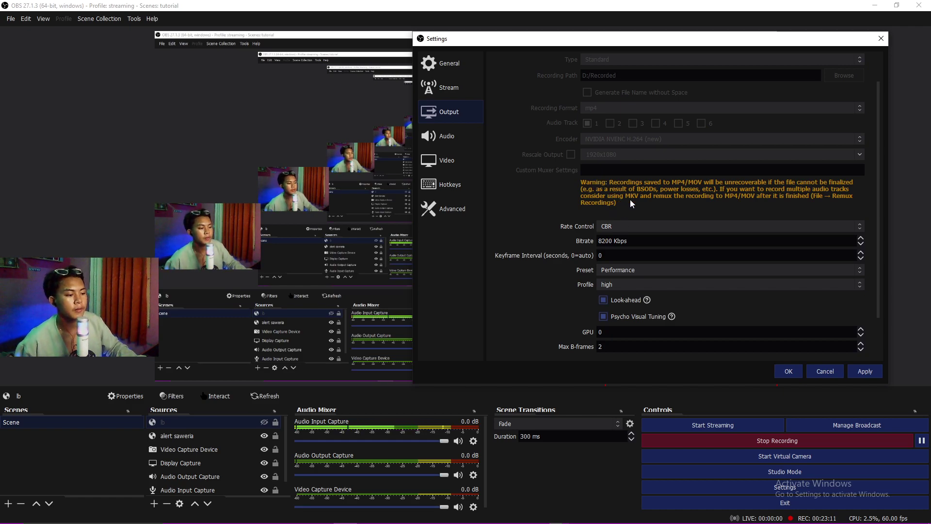
pyautogui.scroll(-1, 658, 223)
pyautogui.scroll(-1, 664, 203)
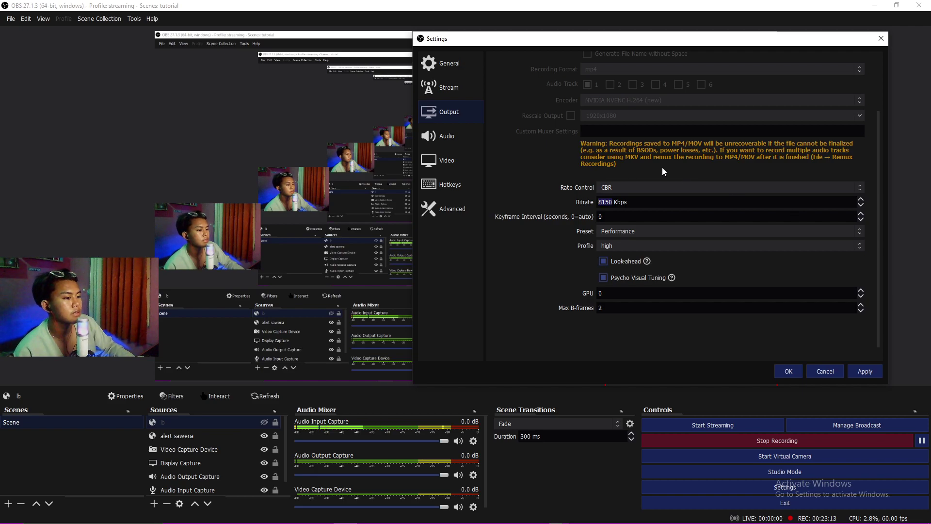
pyautogui.scroll(2, 559, 175)
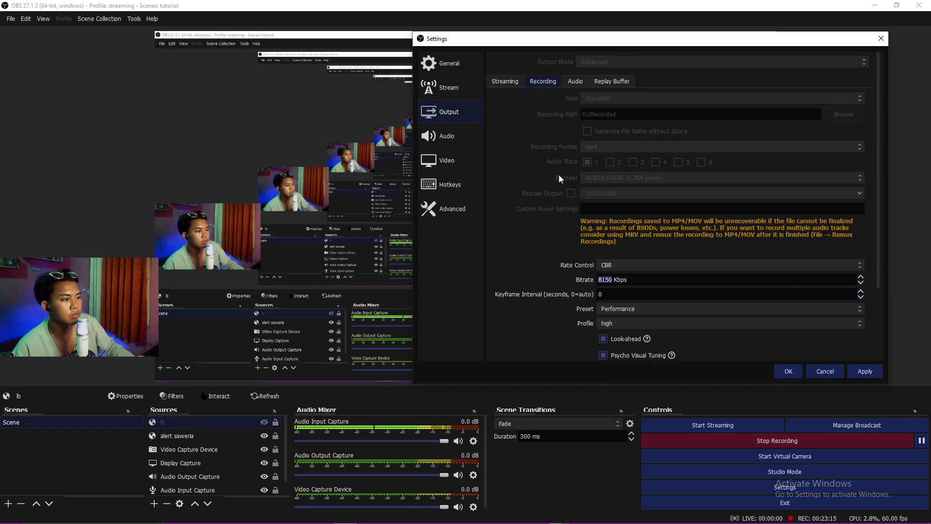
# Step: Look through the output's Audio and Replay Buffer options and the global Audio settings
pyautogui.click(575, 81)
pyautogui.click(606, 81)
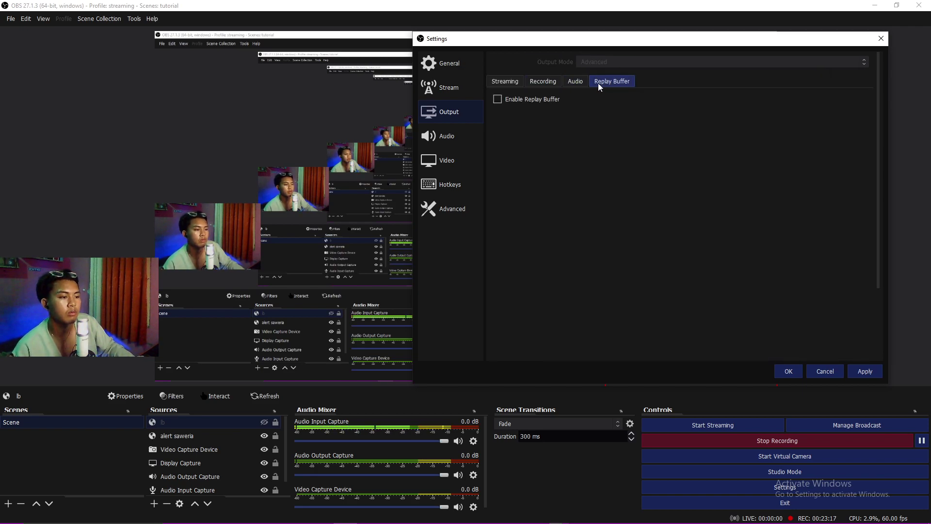
pyautogui.click(454, 139)
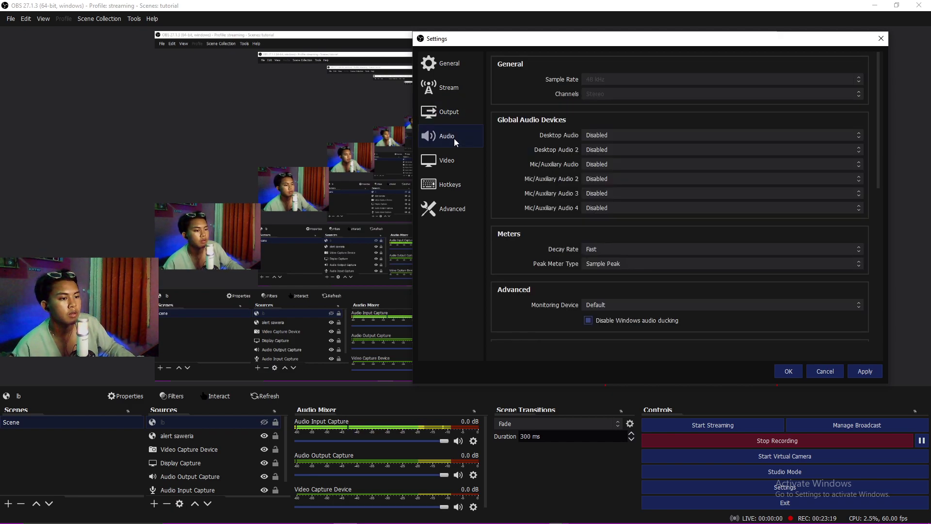
# Step: Open the Video settings and examine the base and output resolutions, downscale filter and FPS value
pyautogui.click(453, 163)
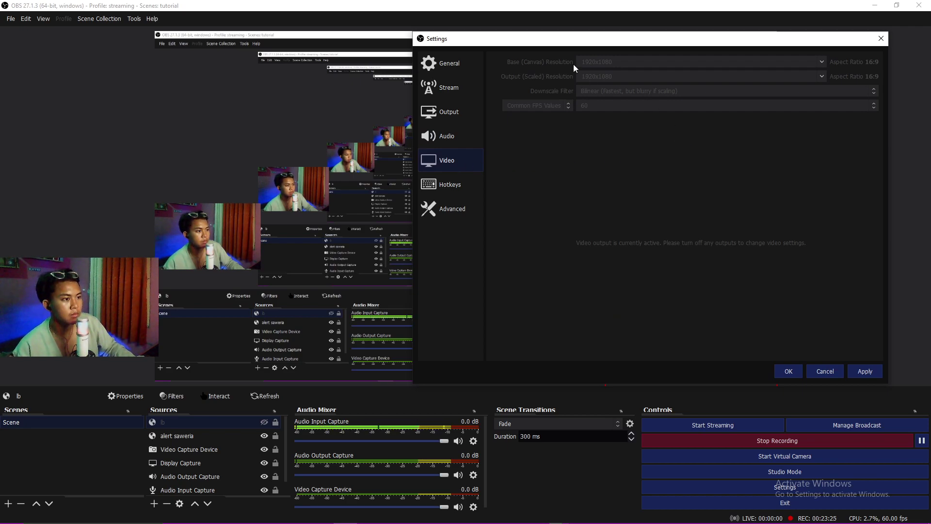
pyautogui.moveTo(707, 41); pyautogui.dragTo(597, 57)
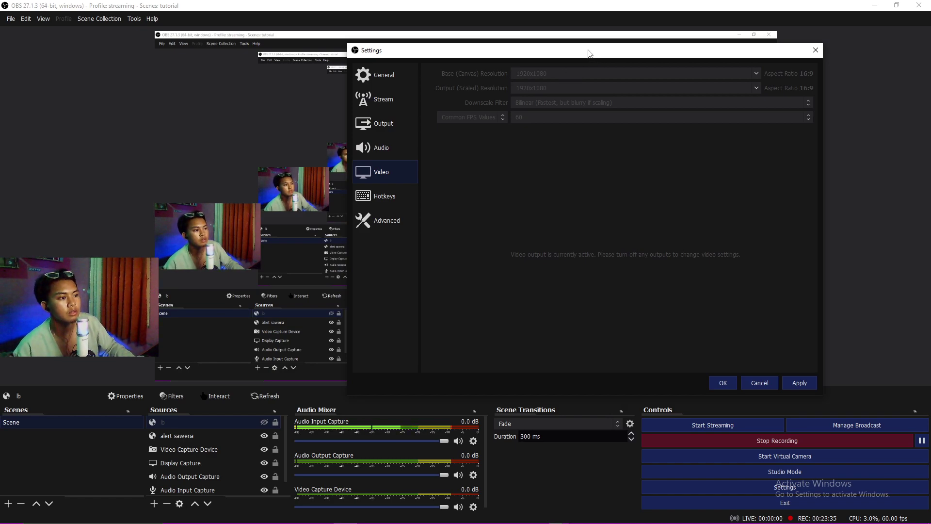
pyautogui.moveTo(591, 51); pyautogui.dragTo(573, 44)
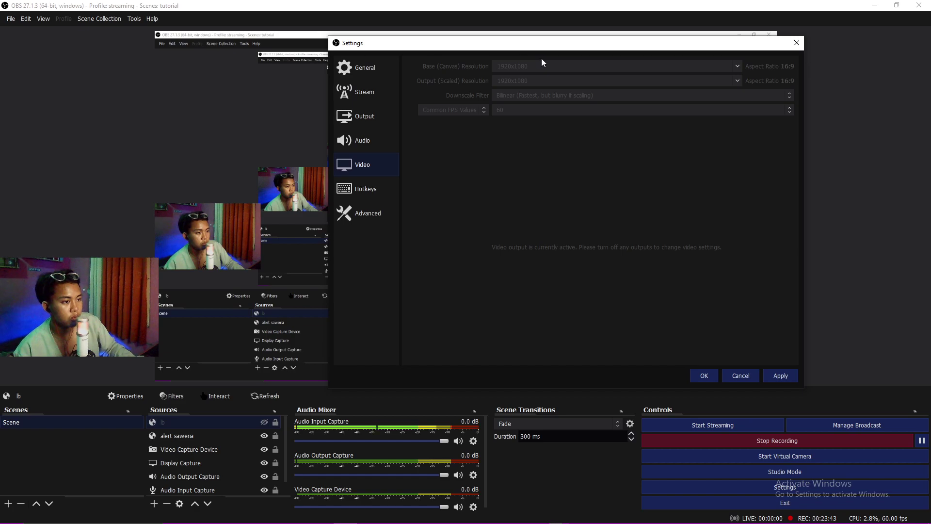
pyautogui.moveTo(571, 43); pyautogui.dragTo(571, 40)
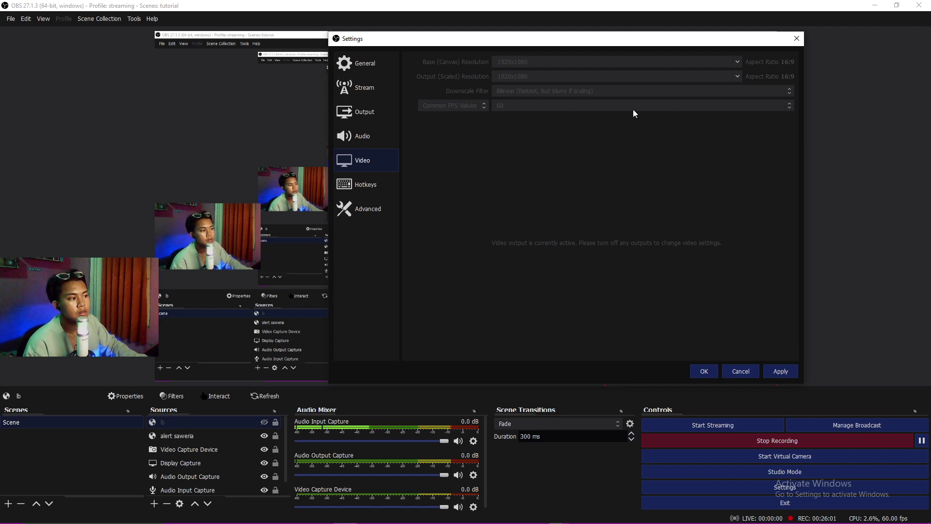
# Step: Look over the Hotkeys and Advanced settings, apply the changed settings and close the settings dialog
pyautogui.click(372, 184)
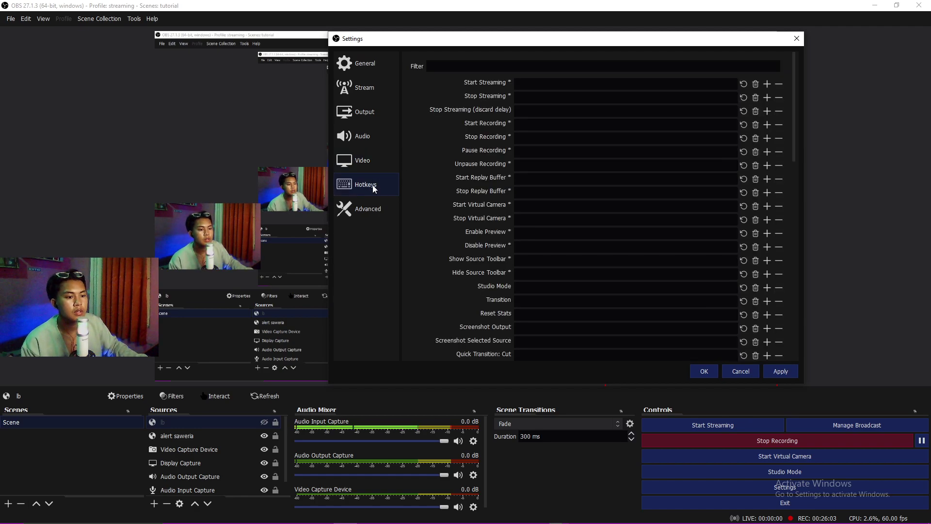
pyautogui.click(373, 210)
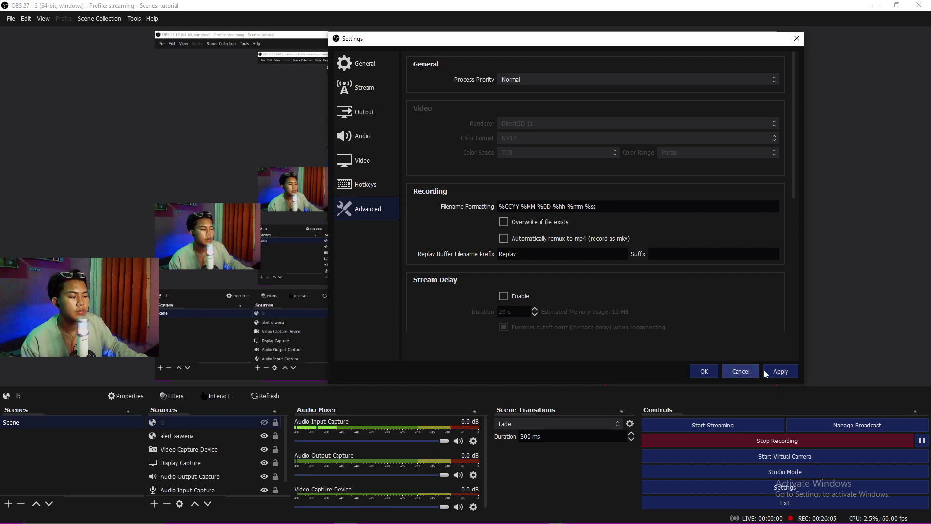
pyautogui.click(782, 372)
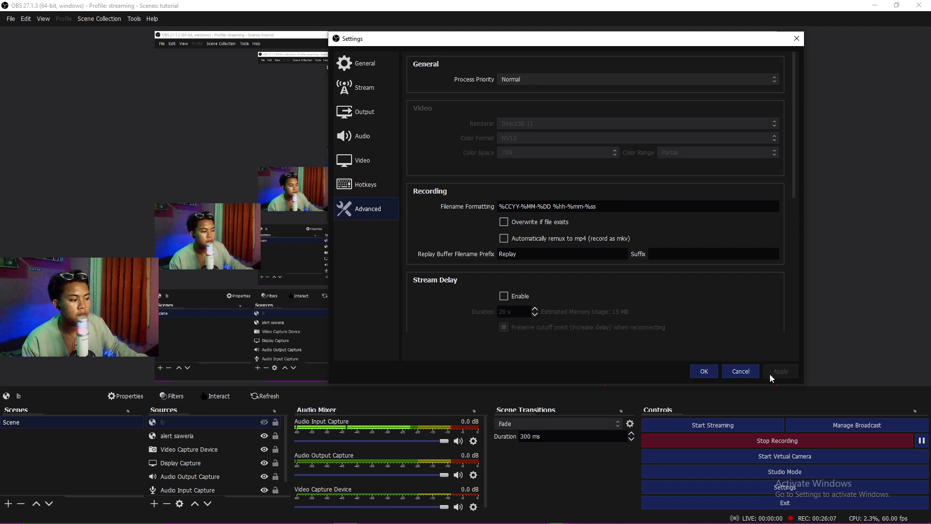
pyautogui.click(704, 371)
# Step: Enlarge the Video Capture Device webcam in the middle of the canvas and clear its selection
pyautogui.click(699, 365)
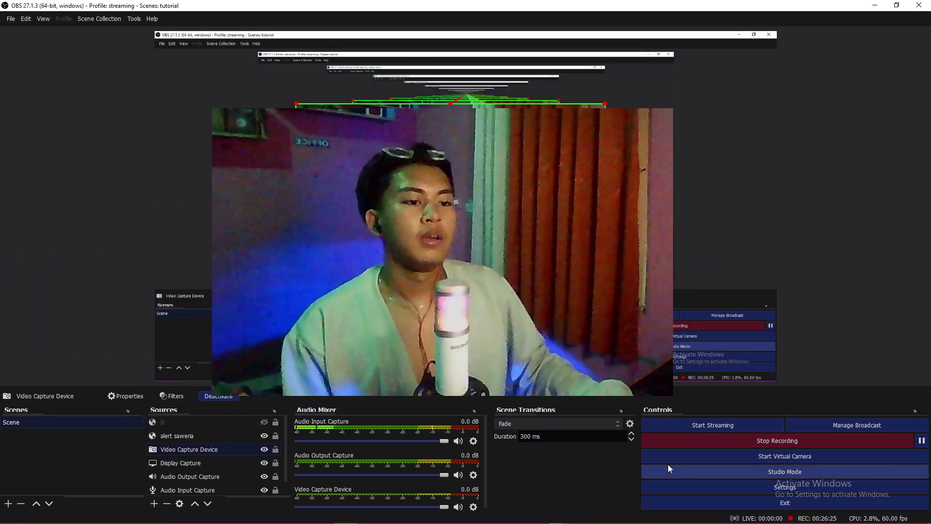
pyautogui.click(864, 265)
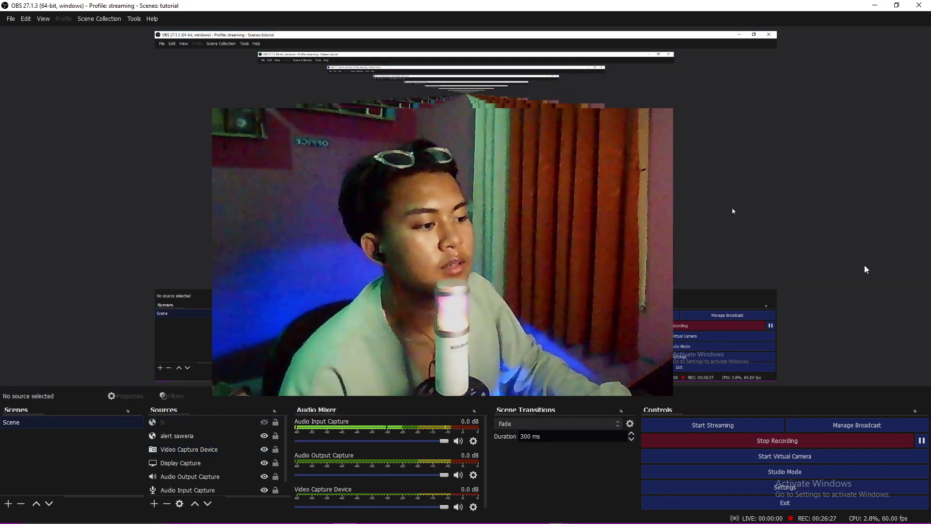